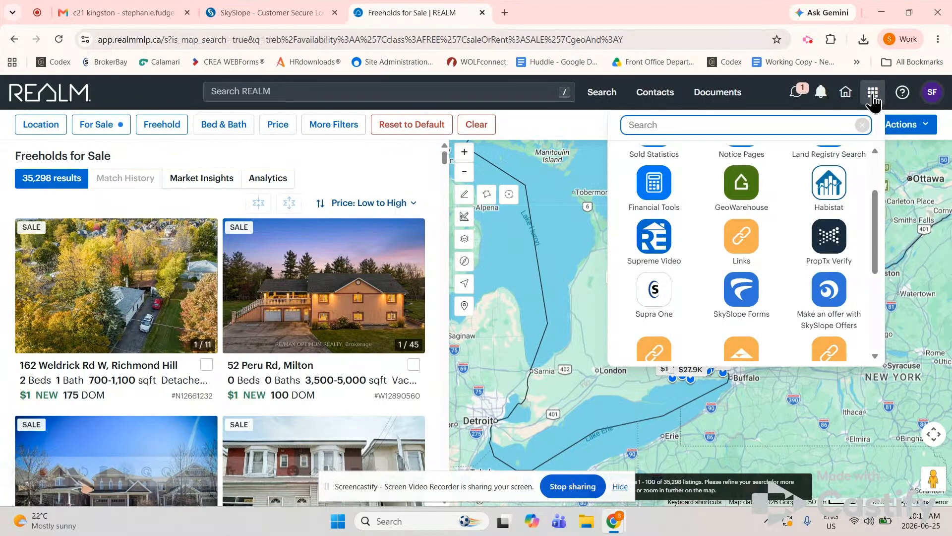
# Switch to the SkySlope login page and sign in with the prefilled e-mail and the account password
pyautogui.scroll(-1, 779, 233)
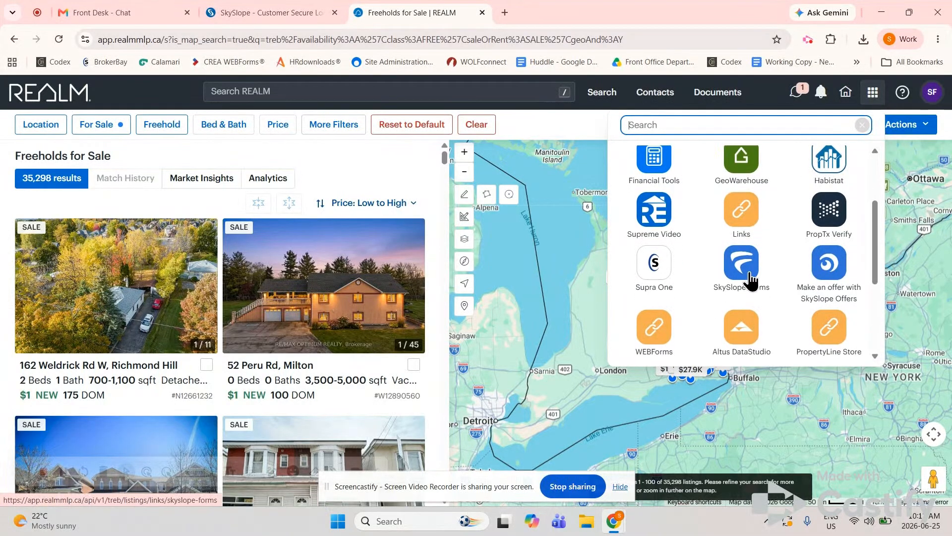
pyautogui.click(292, 12)
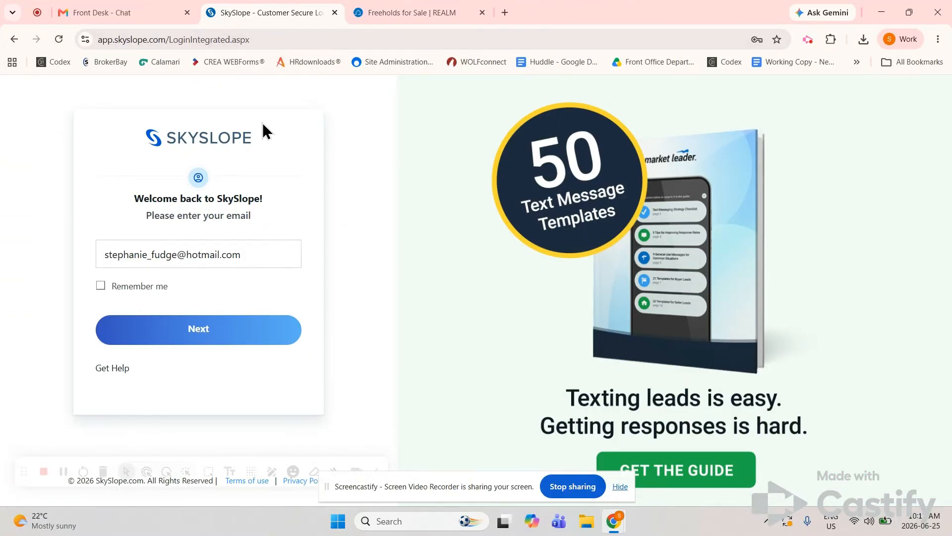
pyautogui.click(216, 336)
pyautogui.write('•••••••')
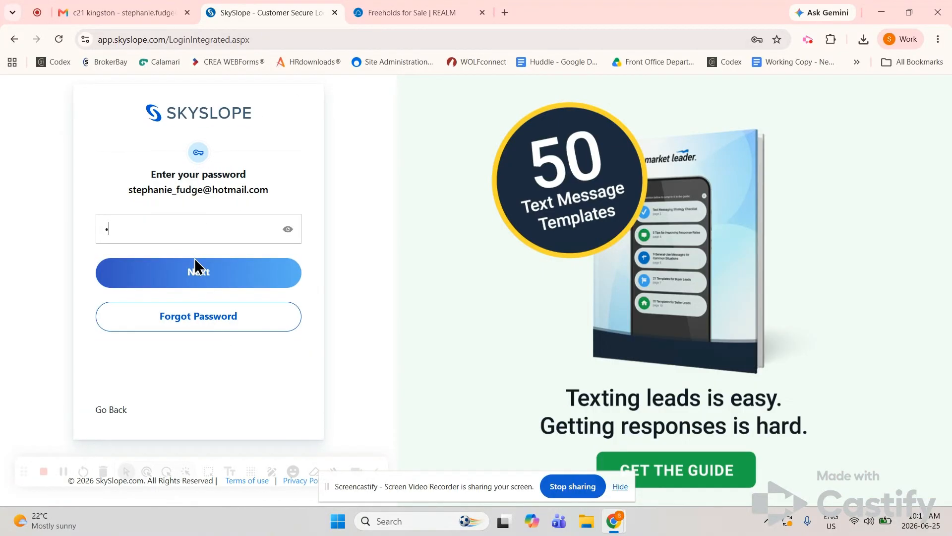
pyautogui.write('•••')
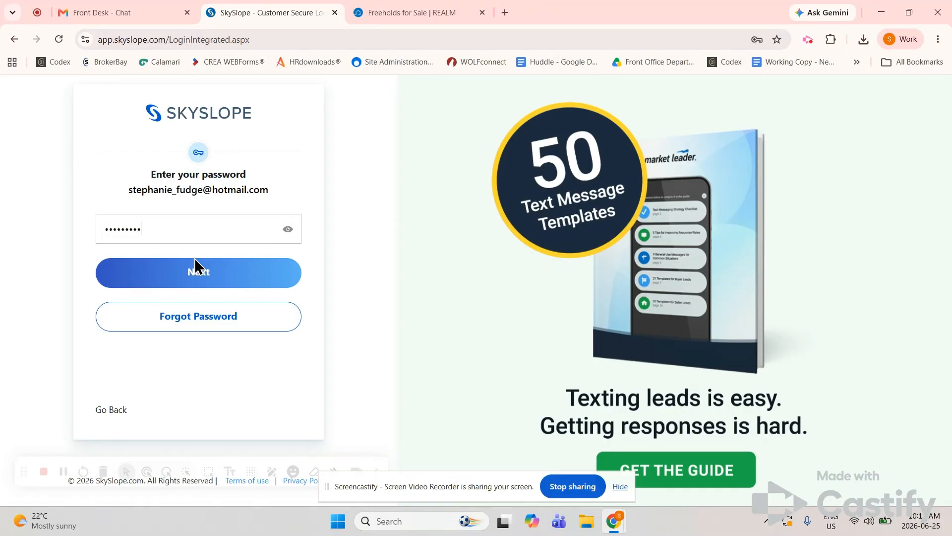
pyautogui.click(196, 274)
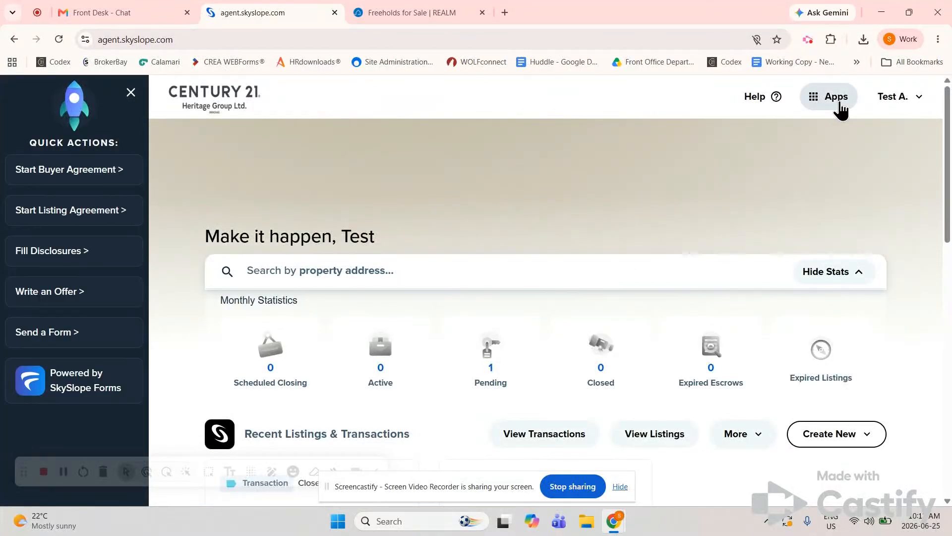
# View the SkySlope Forms file list and return to the SkySlope agent dashboard
pyautogui.click(839, 103)
pyautogui.click(779, 157)
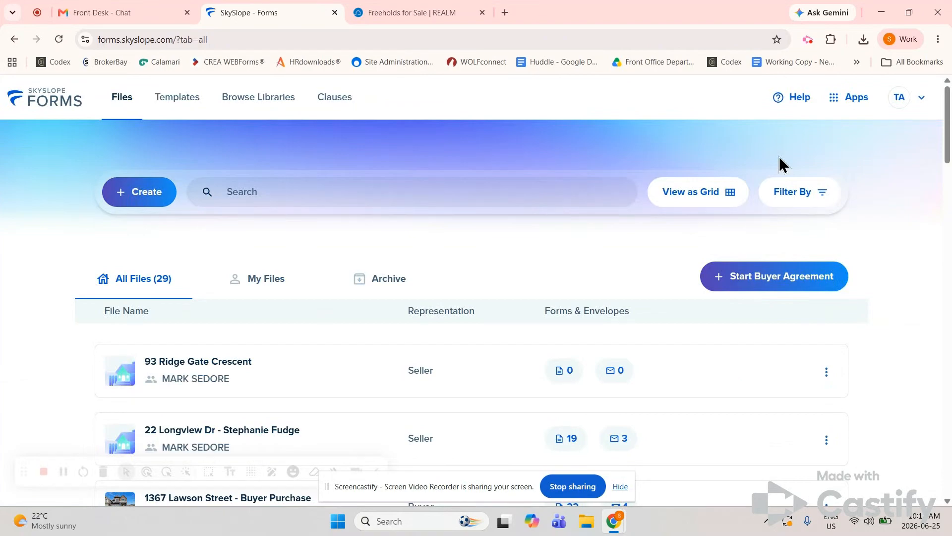
pyautogui.click(858, 99)
pyautogui.click(848, 159)
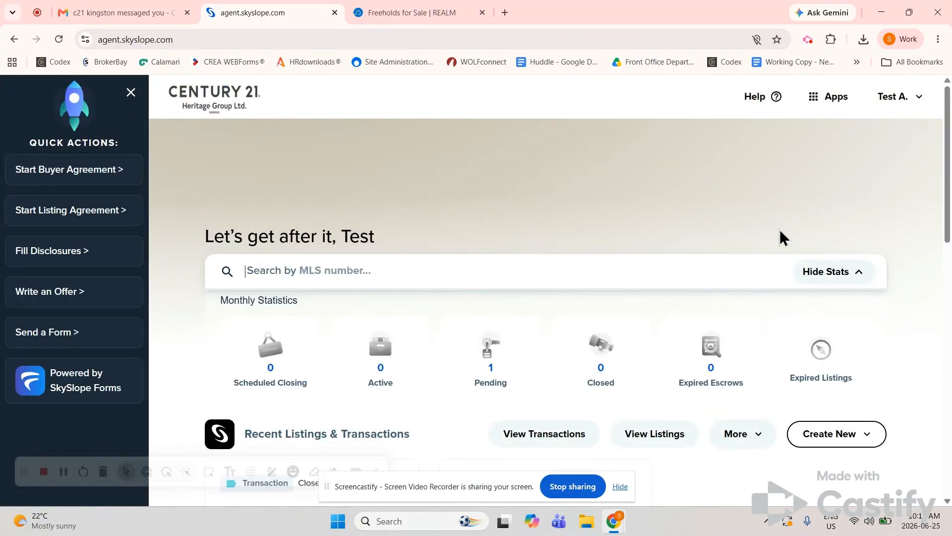
# Create a new transaction from the dashboard and set its representation type to Purchase
pyautogui.scroll(-2, 779, 229)
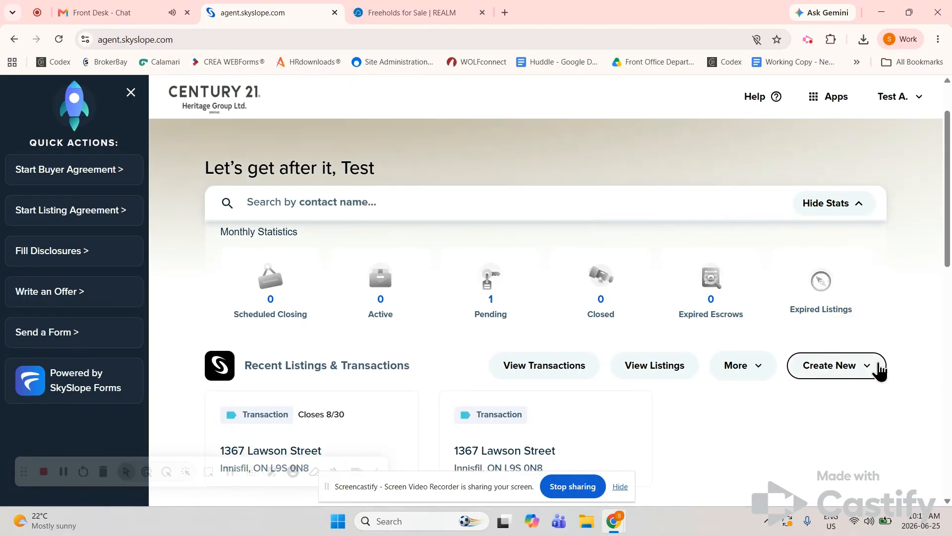
pyautogui.click(856, 370)
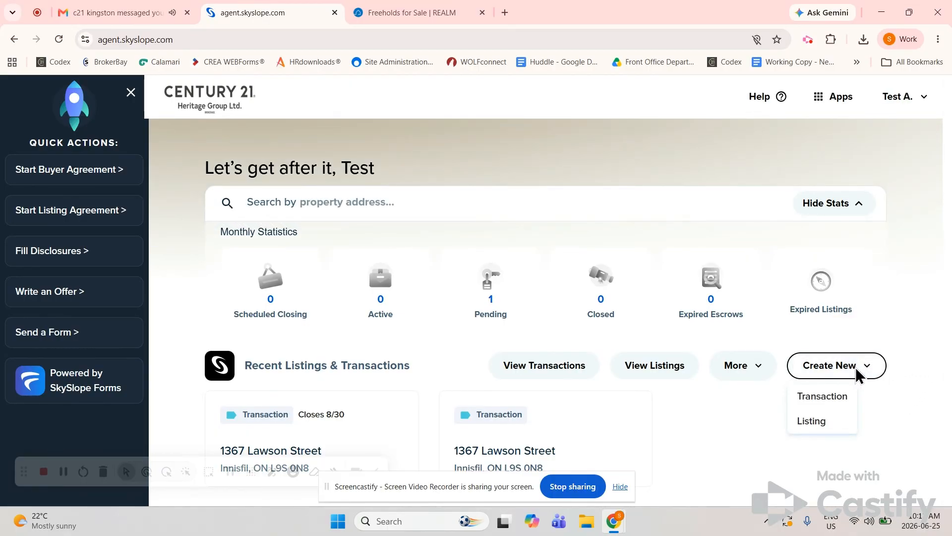
pyautogui.click(837, 397)
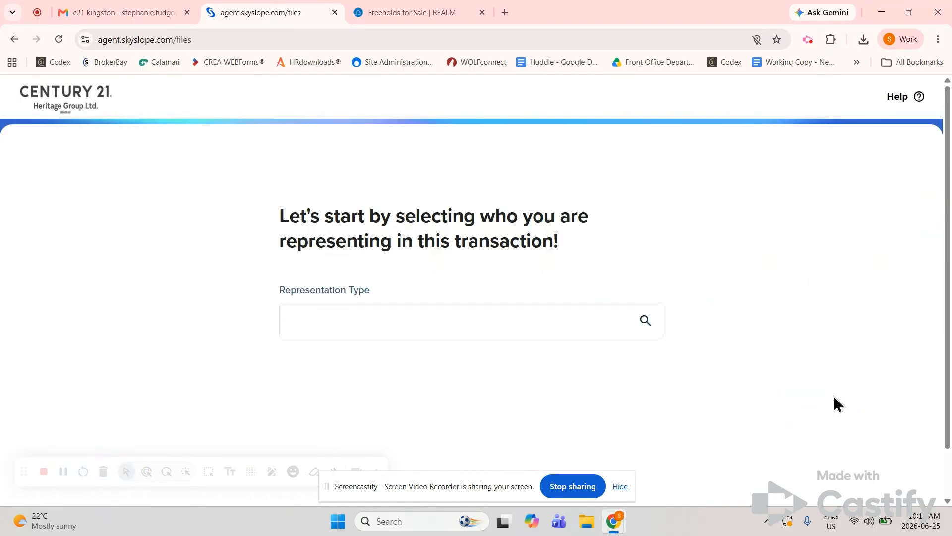
pyautogui.click(478, 318)
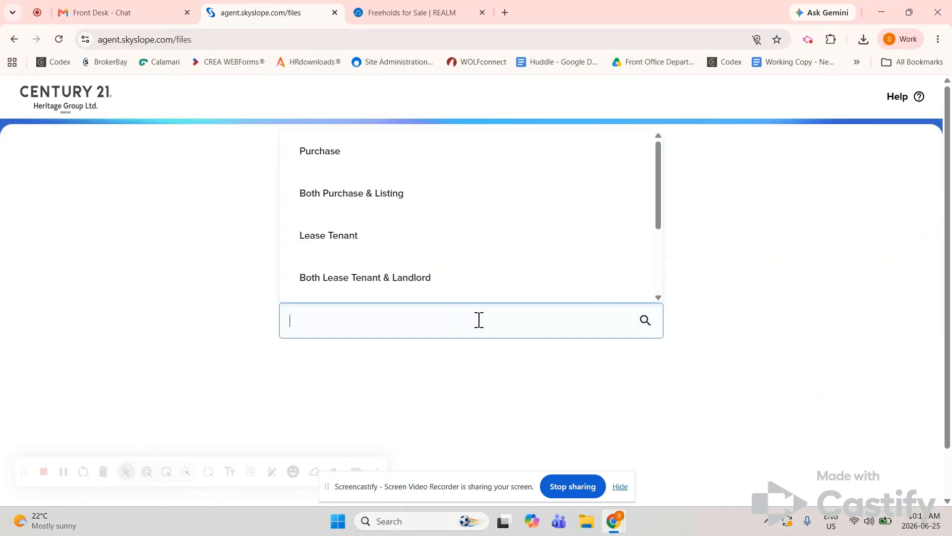
pyautogui.click(412, 163)
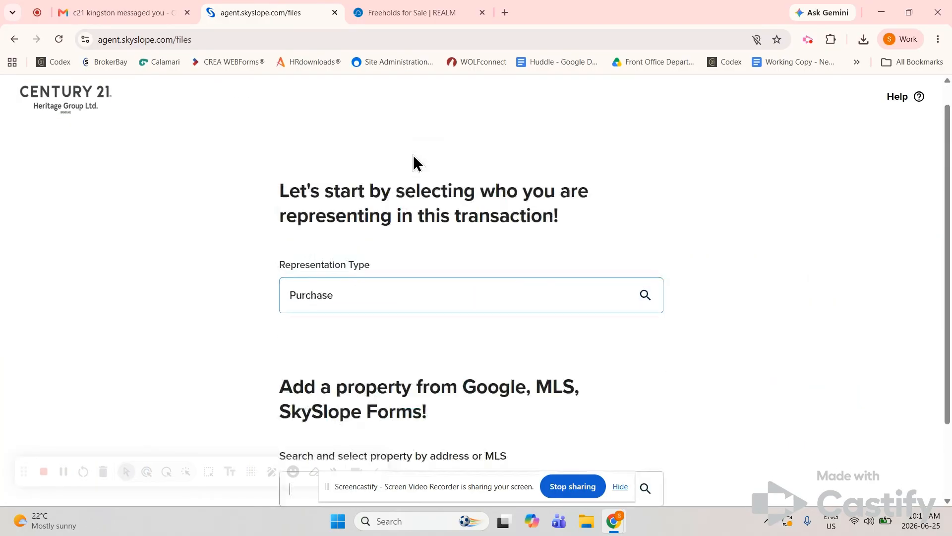
pyautogui.click(401, 297)
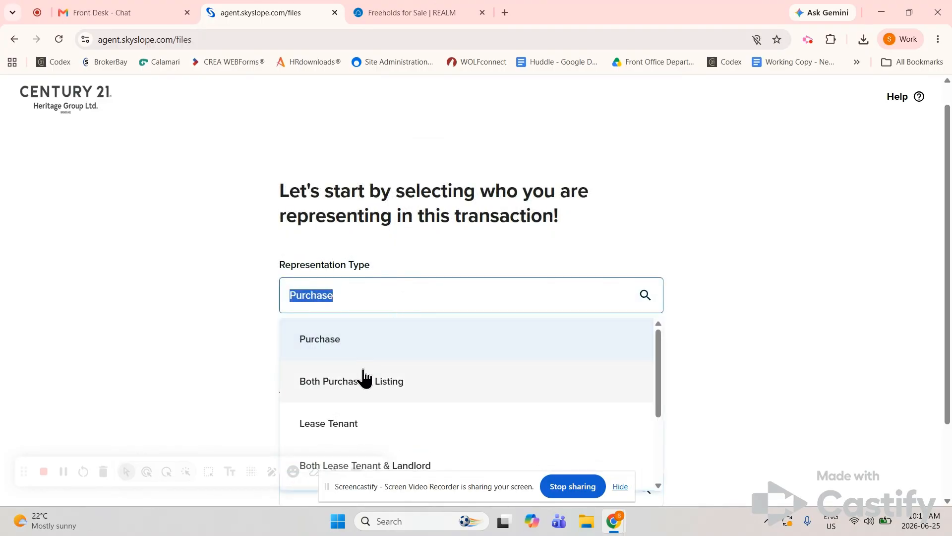
pyautogui.click(354, 340)
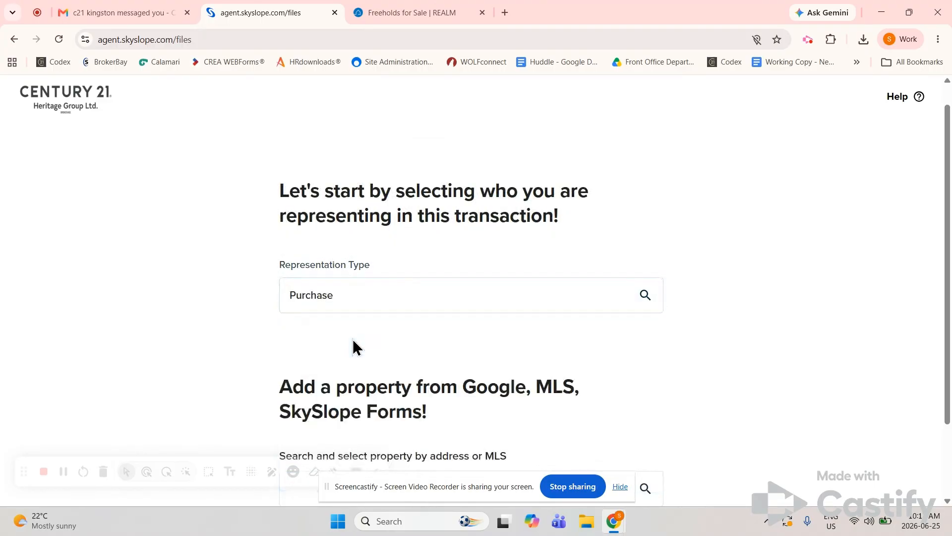
# Add the property to the transaction from the existing form file labelled "Buyer Purchase"
pyautogui.scroll(-2, 511, 368)
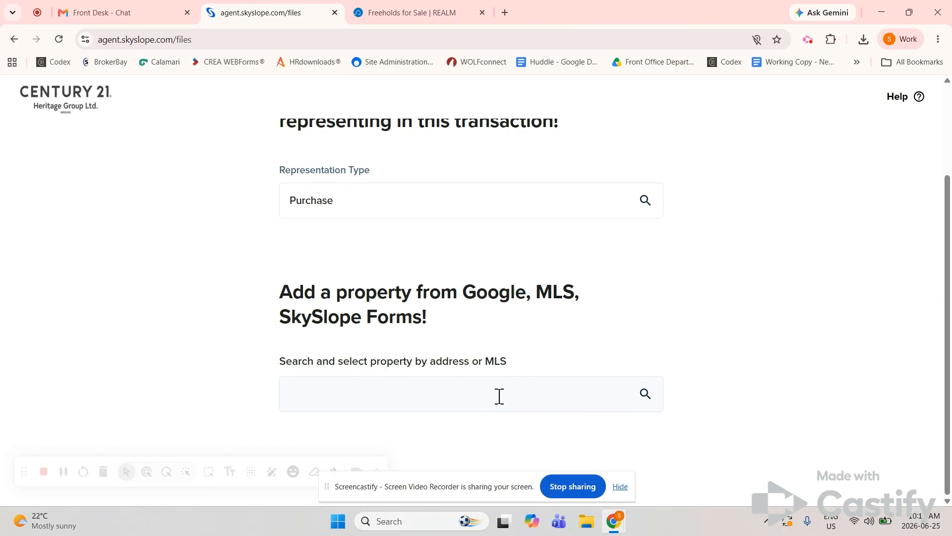
pyautogui.click(500, 396)
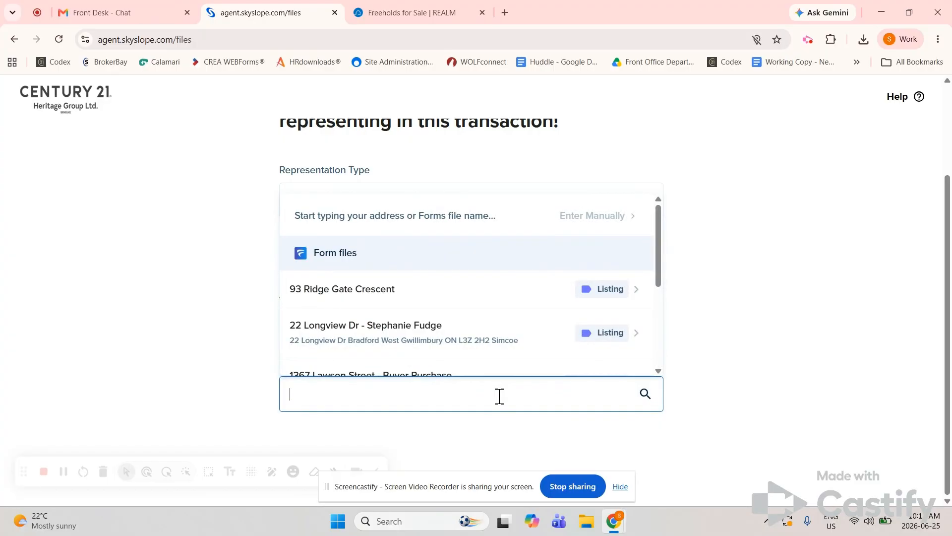
pyautogui.scroll(-1, 514, 341)
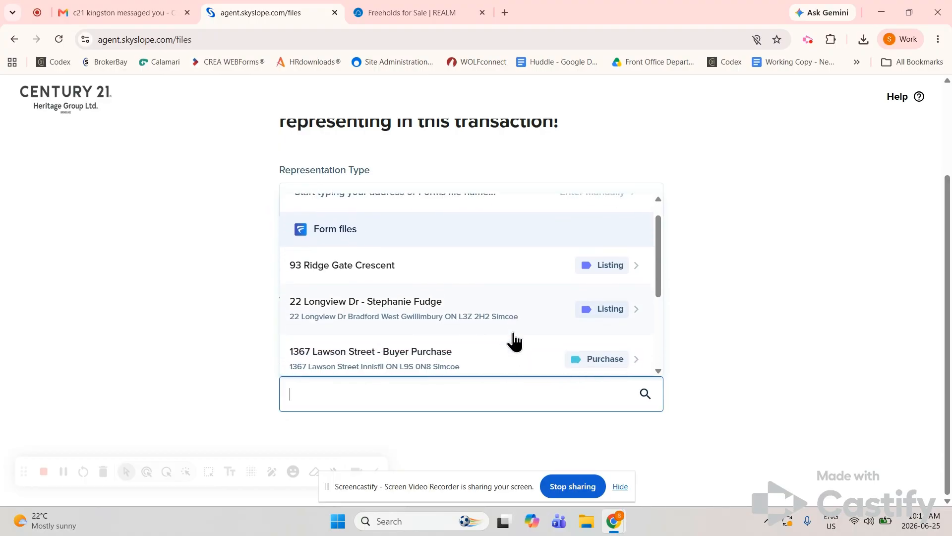
pyautogui.scroll(-1, 514, 341)
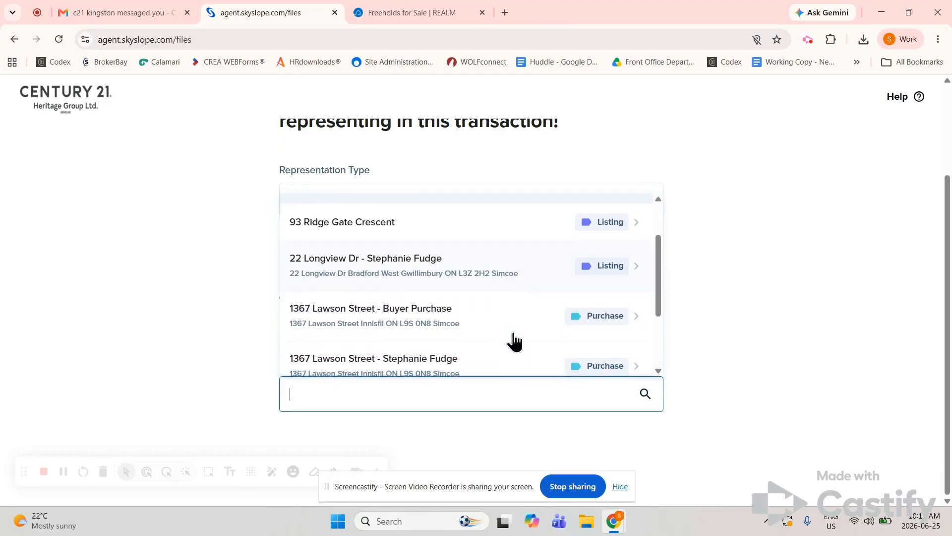
pyautogui.scroll(-1, 515, 341)
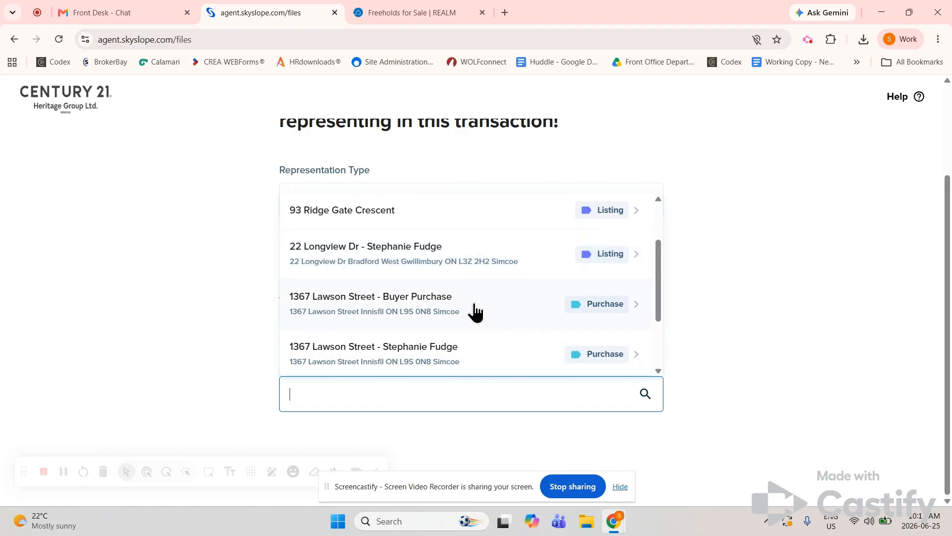
pyautogui.scroll(3, 535, 295)
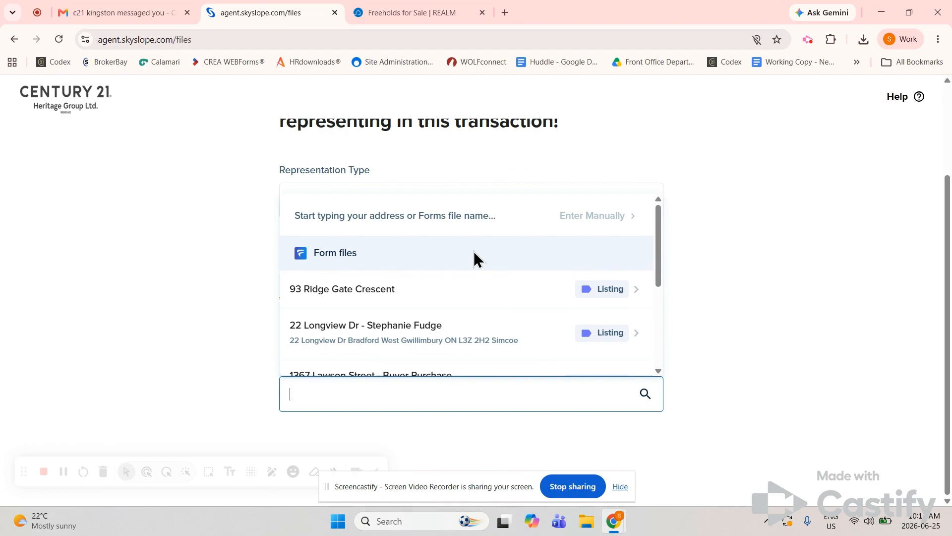
pyautogui.scroll(-3, 471, 297)
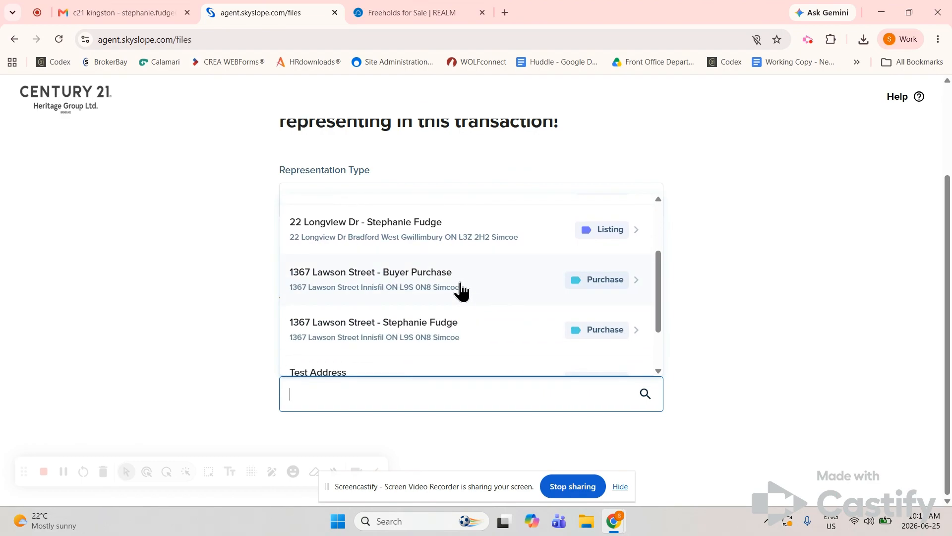
pyautogui.click(461, 290)
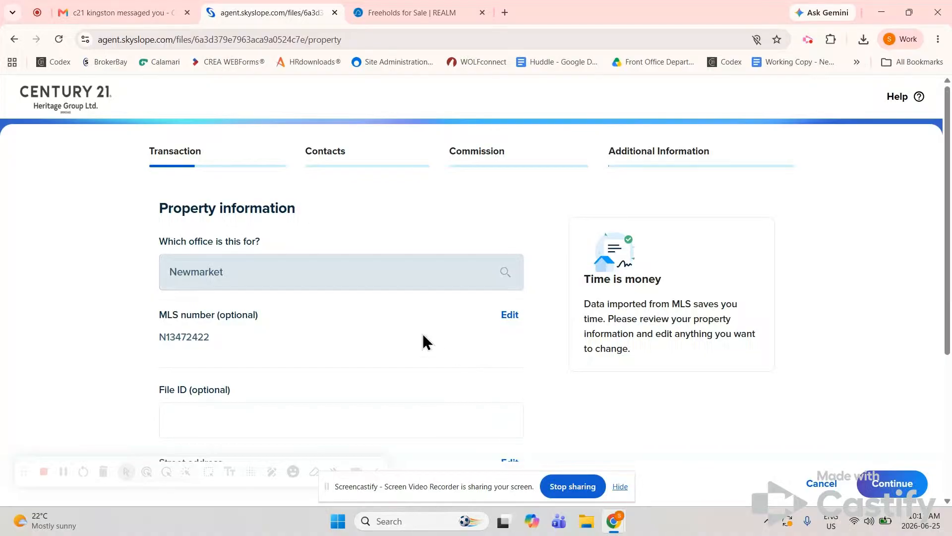
# Assign the "Purchase - For Sale" checklist to the property and continue to the transaction details
pyautogui.scroll(-2, 366, 326)
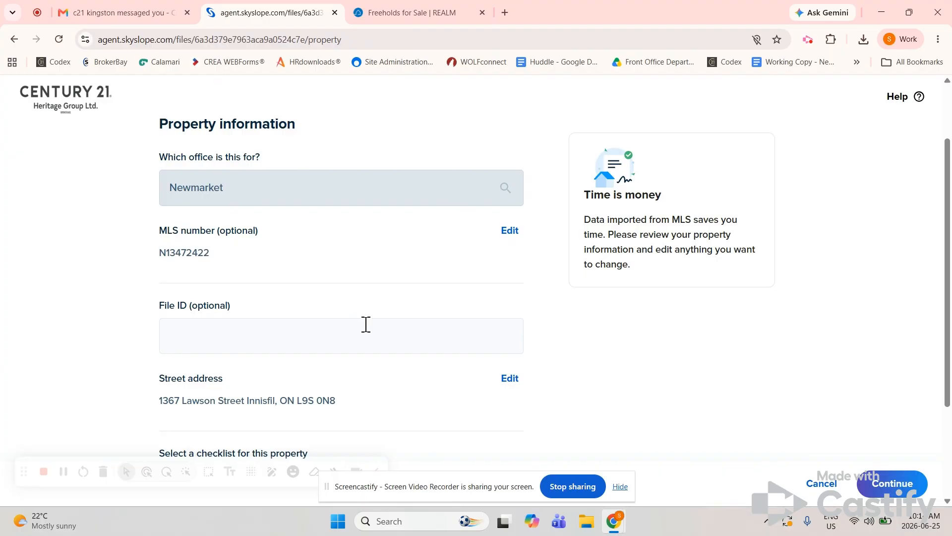
pyautogui.scroll(-1, 366, 325)
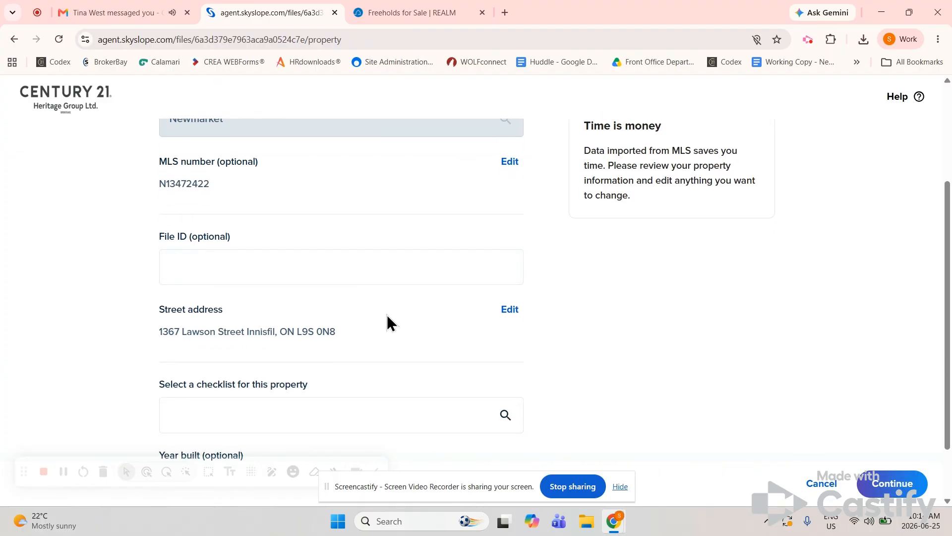
pyautogui.scroll(-1, 391, 328)
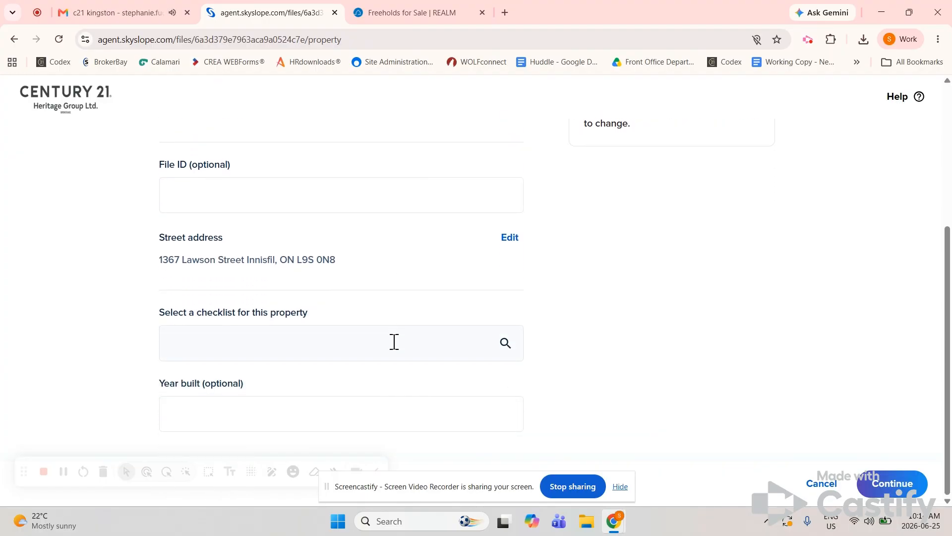
pyautogui.click(394, 341)
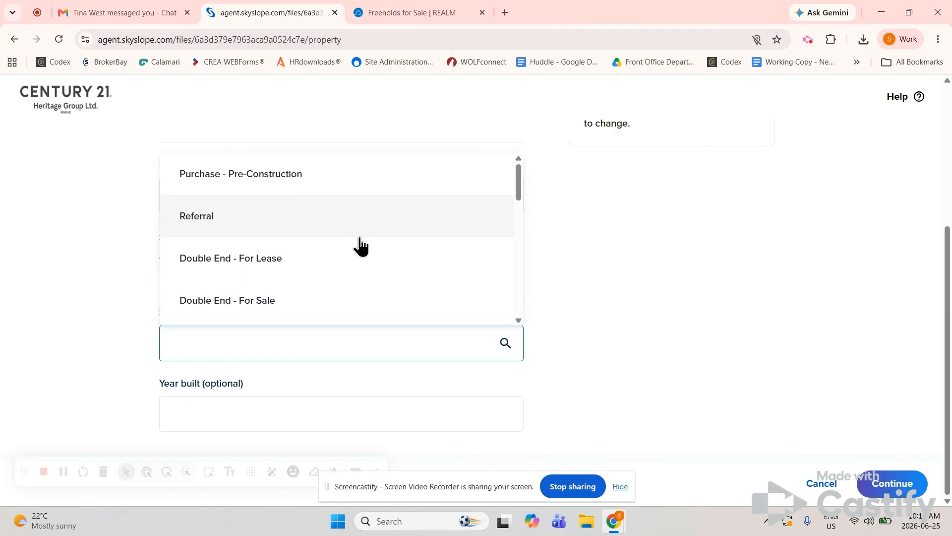
pyautogui.scroll(-2, 359, 246)
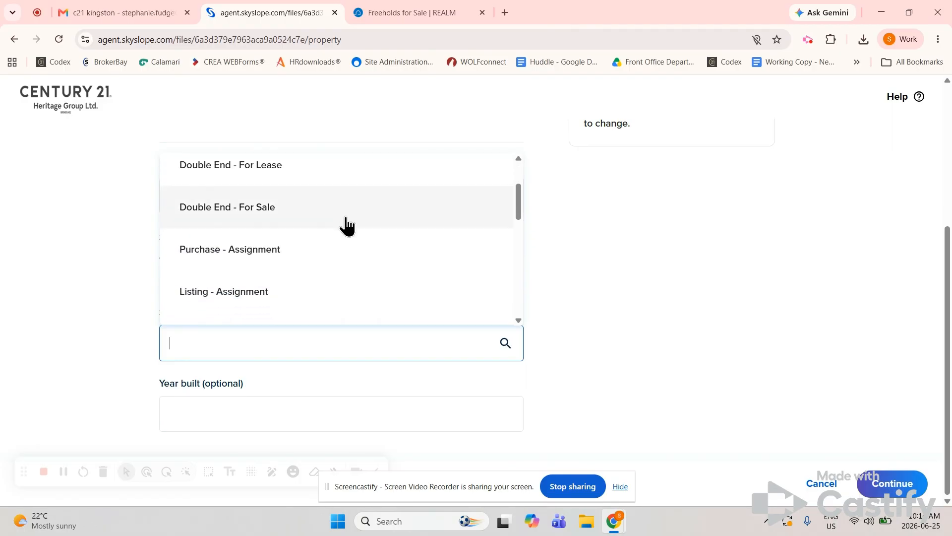
pyautogui.scroll(-2, 308, 272)
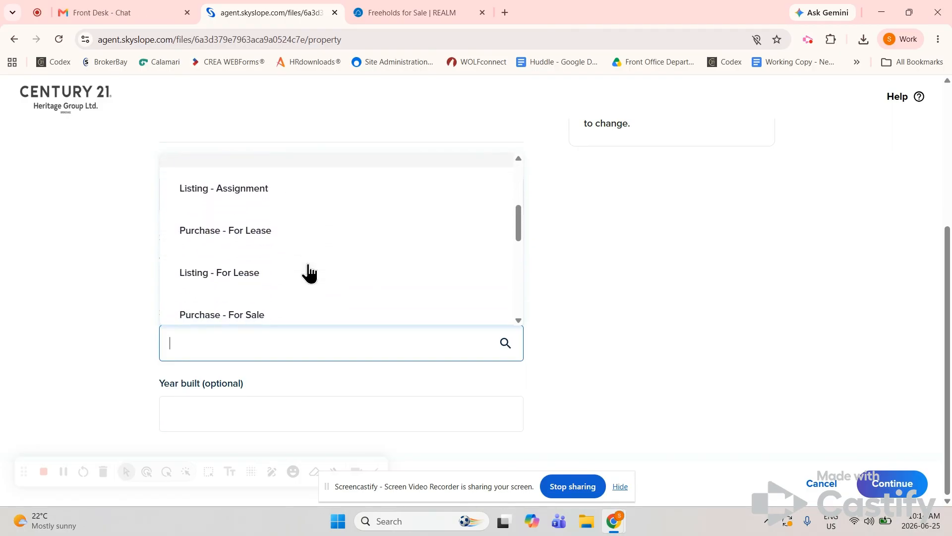
pyautogui.scroll(-2, 308, 271)
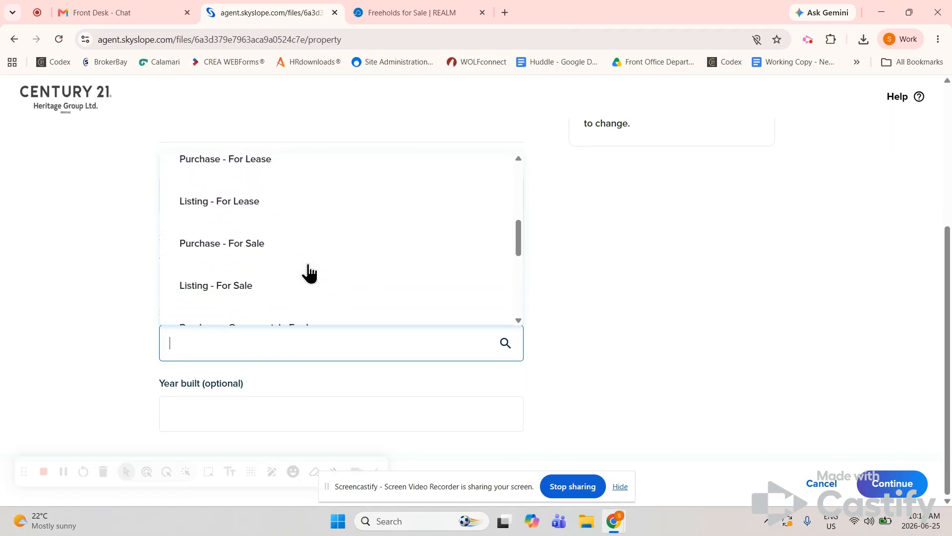
pyautogui.click(267, 243)
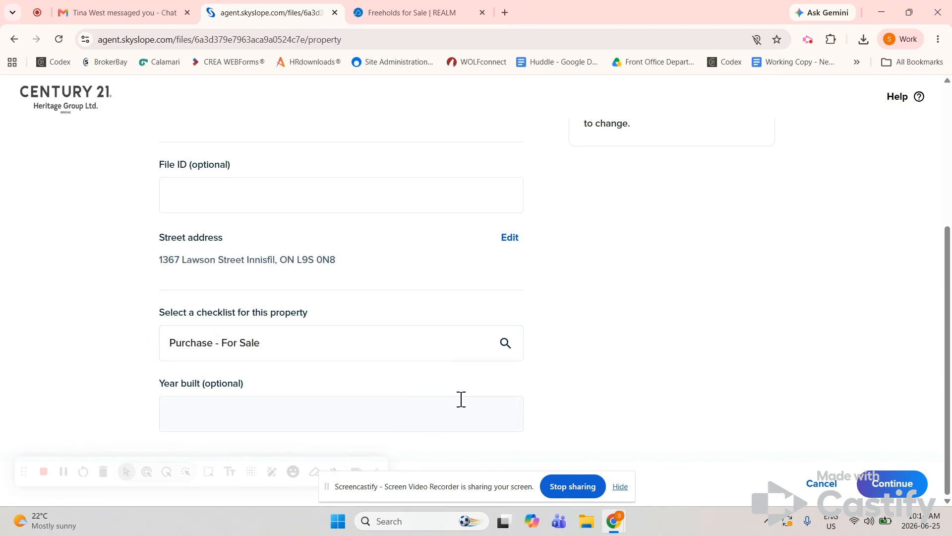
pyautogui.click(892, 484)
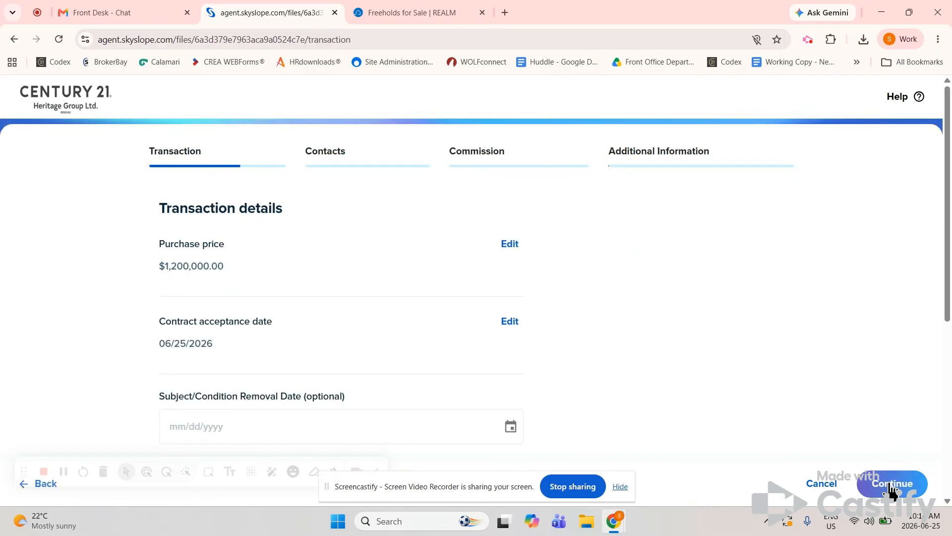
# Set the purchase price to $1,300,000 and save it
pyautogui.click(509, 244)
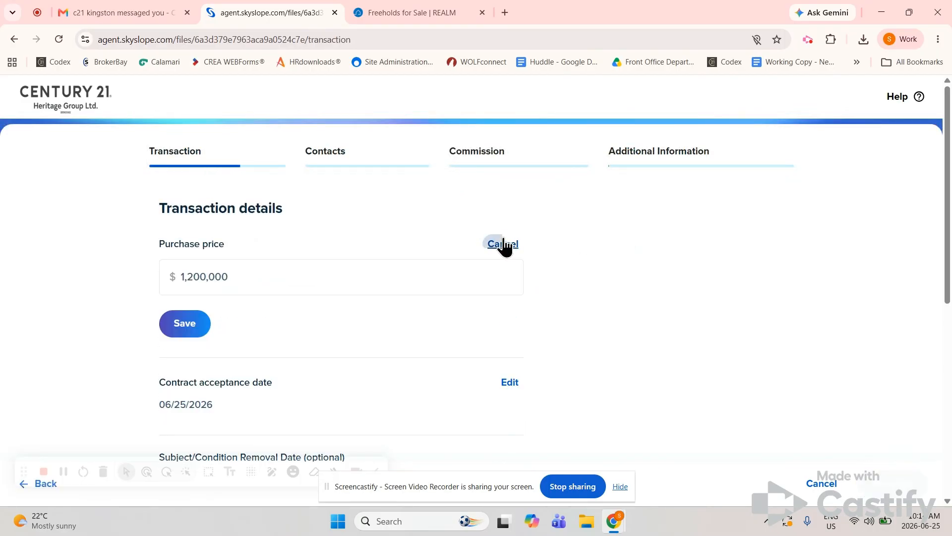
pyautogui.click(188, 278)
pyautogui.press('BackSpace')
pyautogui.write('3')
pyautogui.click(186, 327)
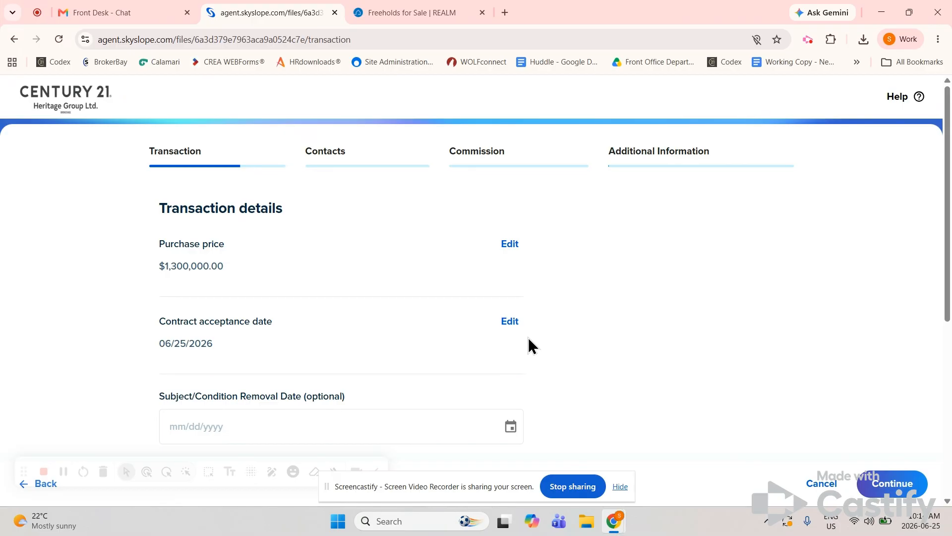
# Change the contract acceptance date to 06/24/2026 and save it
pyautogui.click(514, 323)
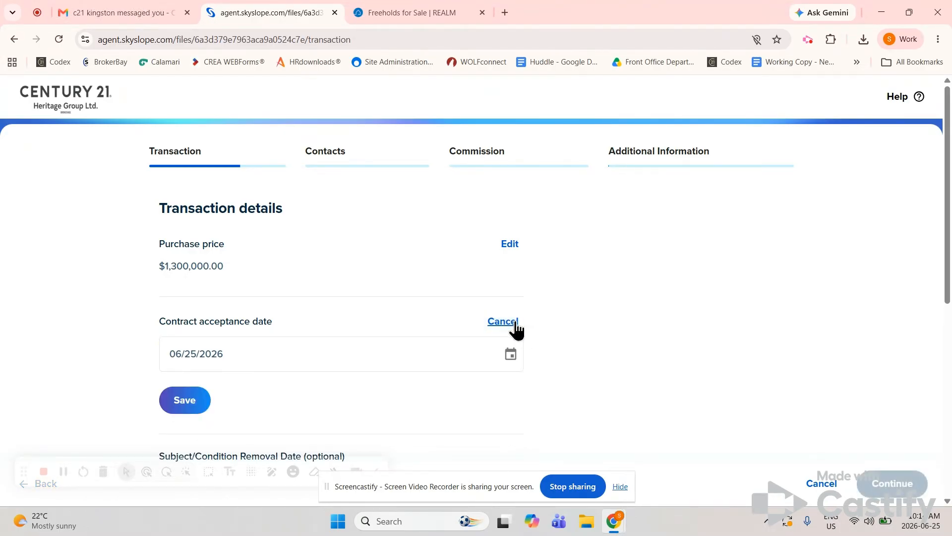
pyautogui.click(511, 354)
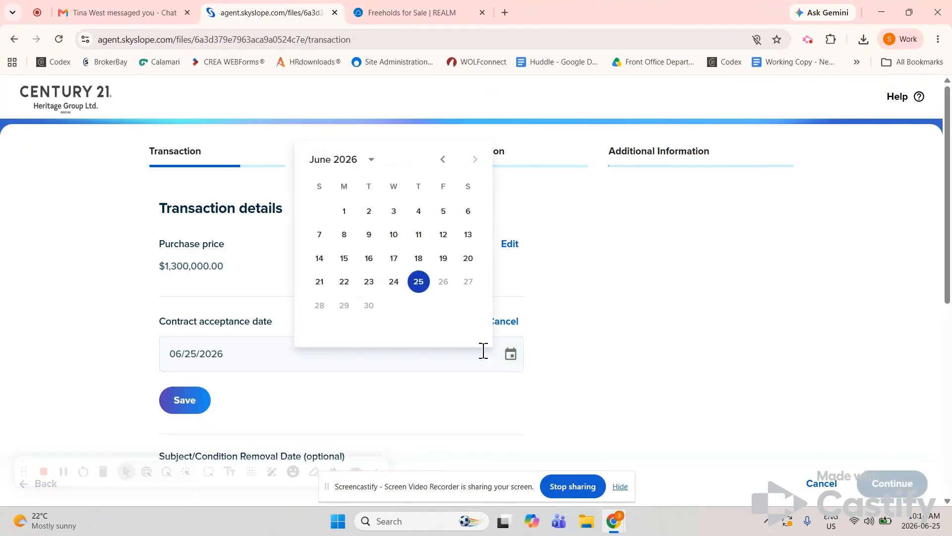
pyautogui.click(393, 282)
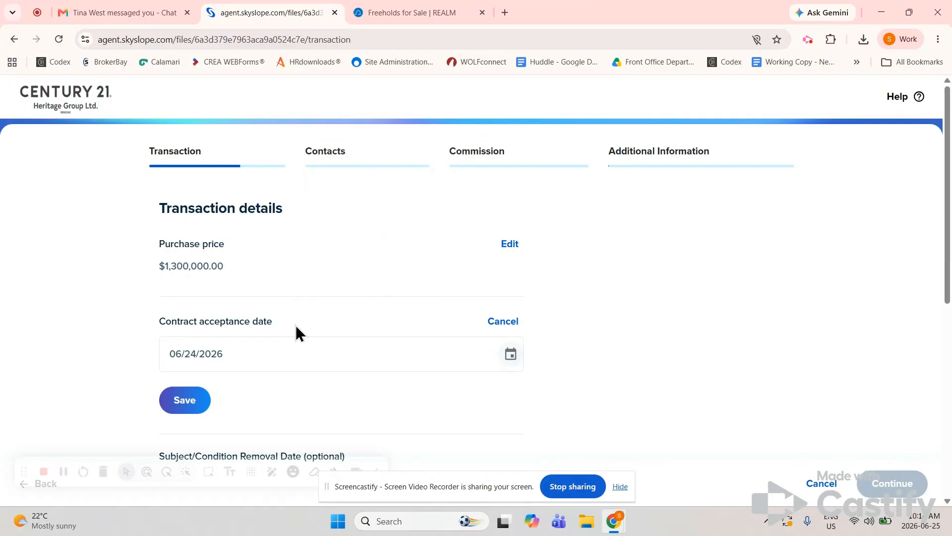
pyautogui.click(184, 401)
# Set the subject/condition removal date to 06/30/2026 and the expected closing date to 08/13/2026
pyautogui.scroll(-2, 418, 404)
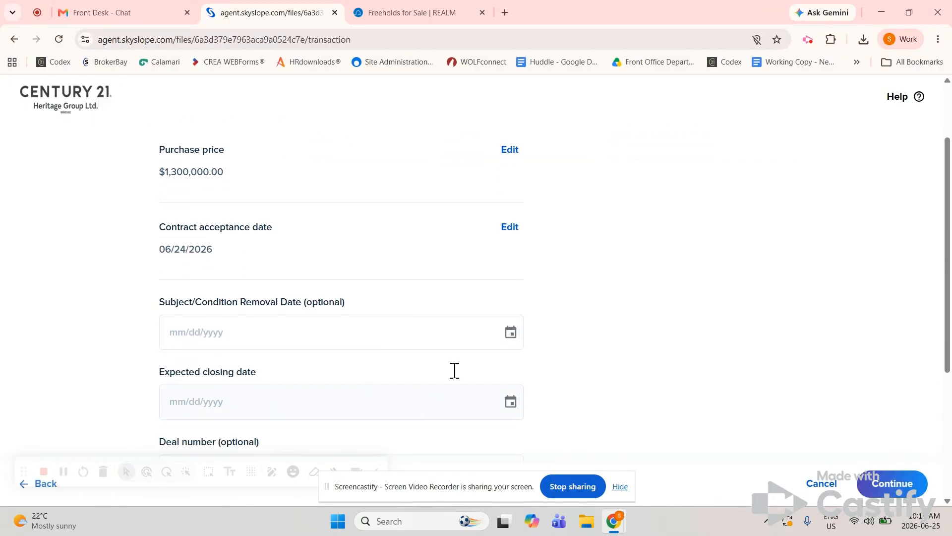
pyautogui.click(518, 332)
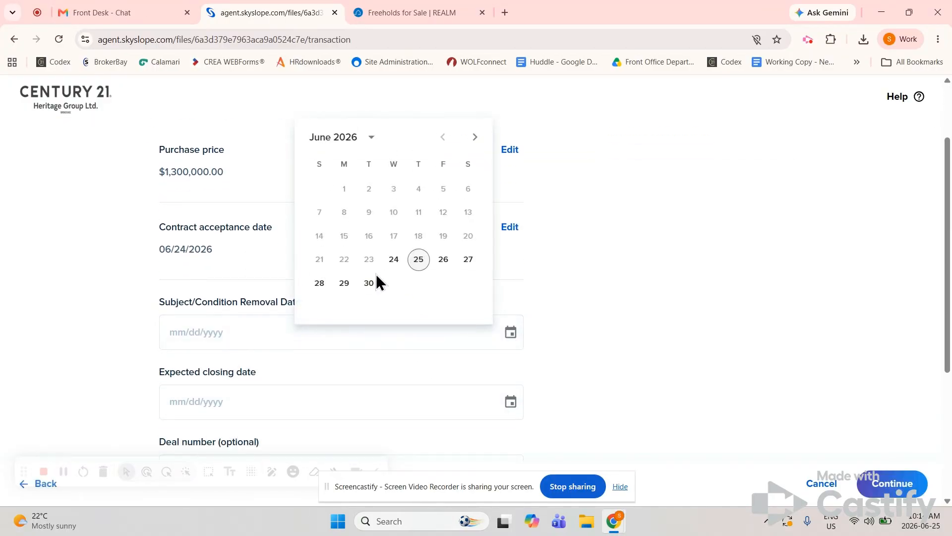
pyautogui.click(368, 284)
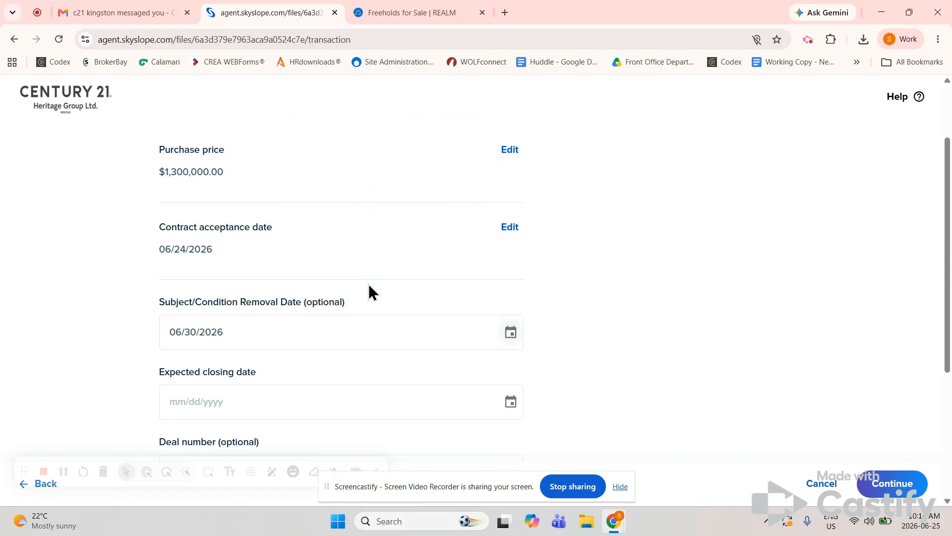
pyautogui.click(510, 401)
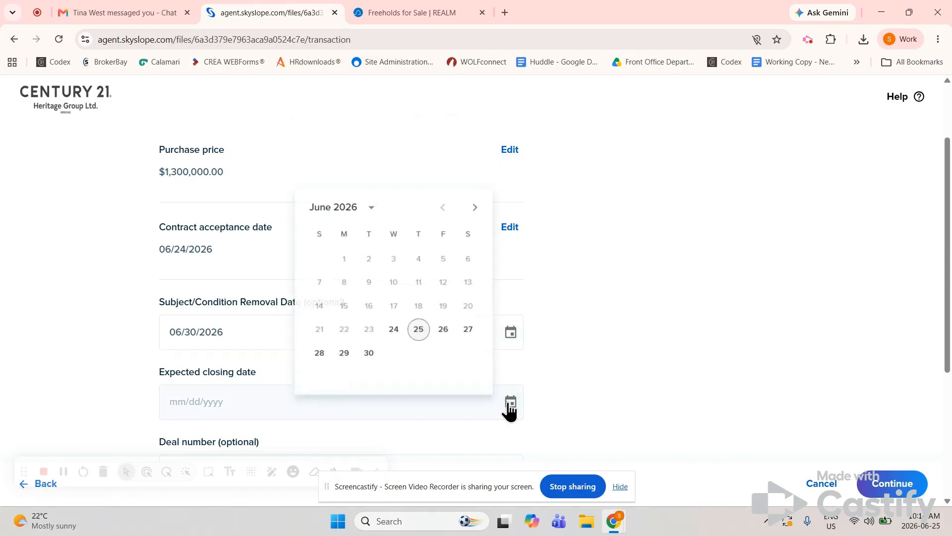
pyautogui.click(481, 207)
pyautogui.click(480, 208)
pyautogui.click(418, 308)
# Leave the deal number and source blank, set Office Lead to No, and continue to the contacts
pyautogui.scroll(-3, 590, 368)
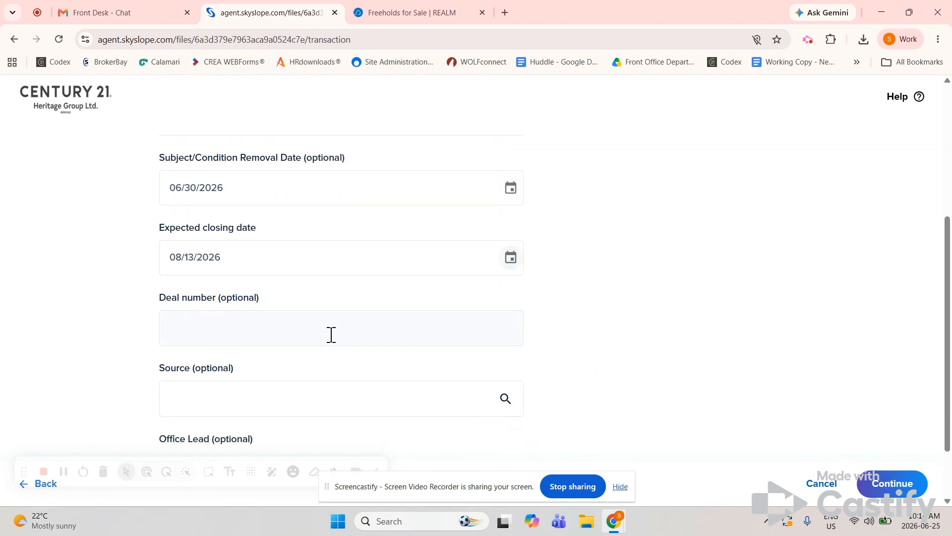
pyautogui.scroll(-2, 475, 373)
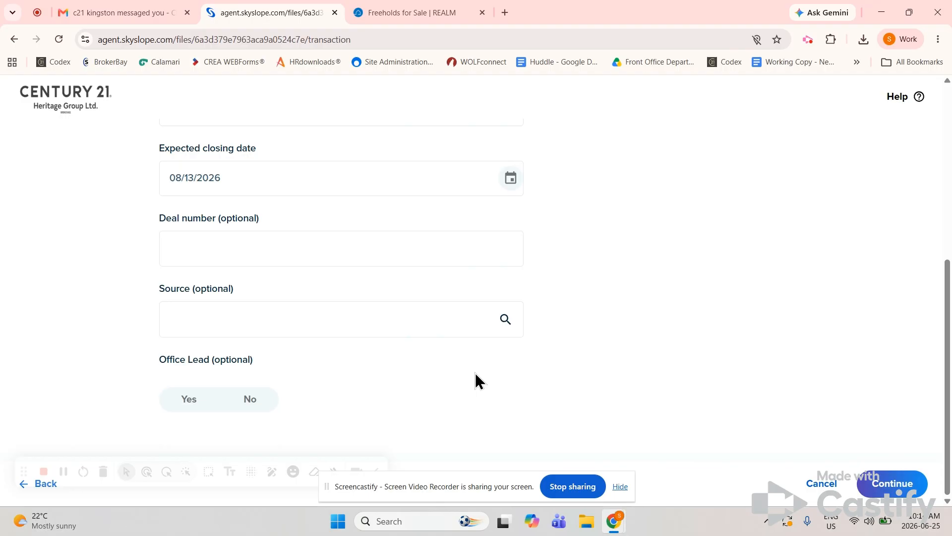
pyautogui.click(249, 402)
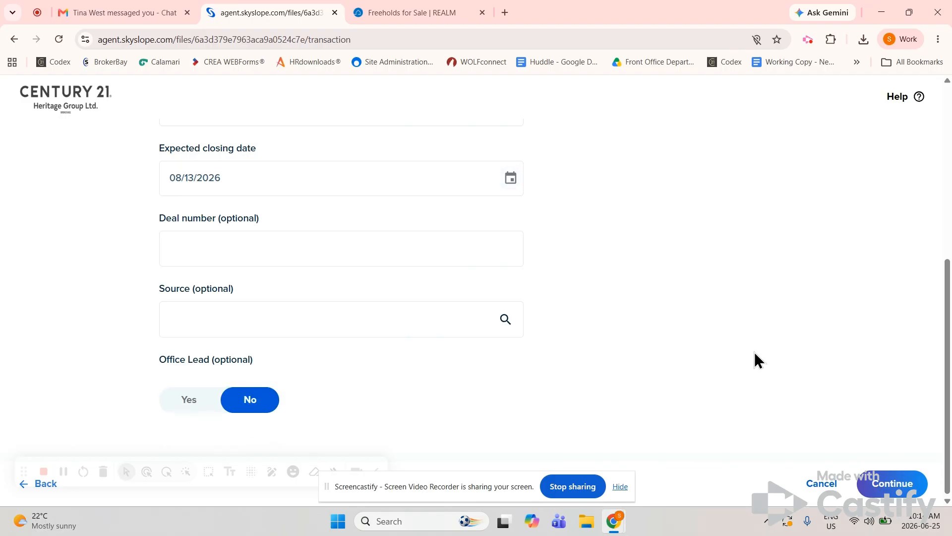
pyautogui.click(893, 486)
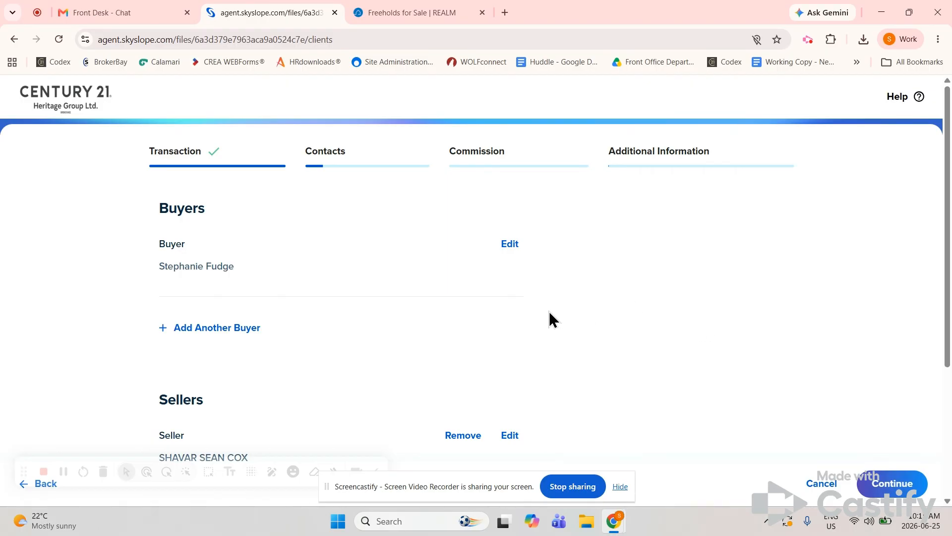
# Review the prefilled buyer, sellers and agents, accepting them without edits, and continue to the lawyer details
pyautogui.scroll(-2, 330, 357)
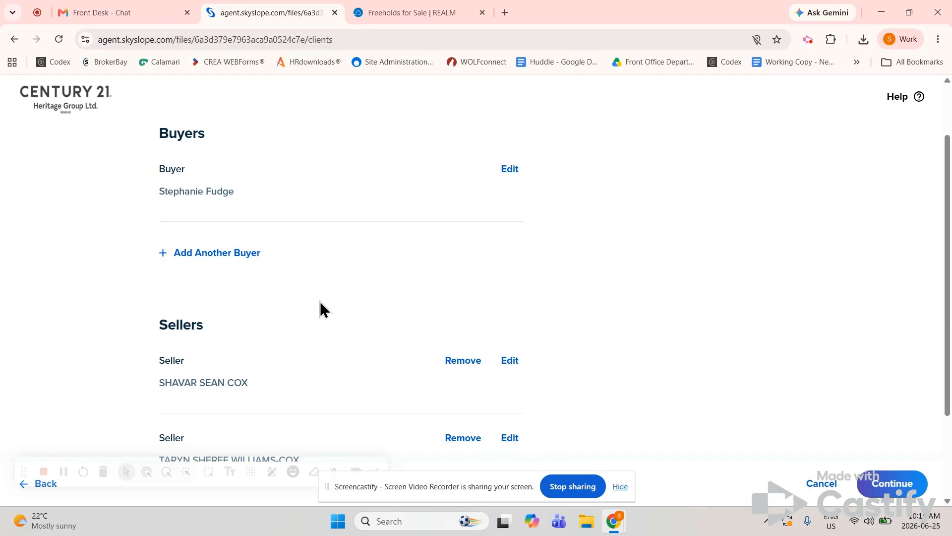
pyautogui.scroll(-3, 321, 304)
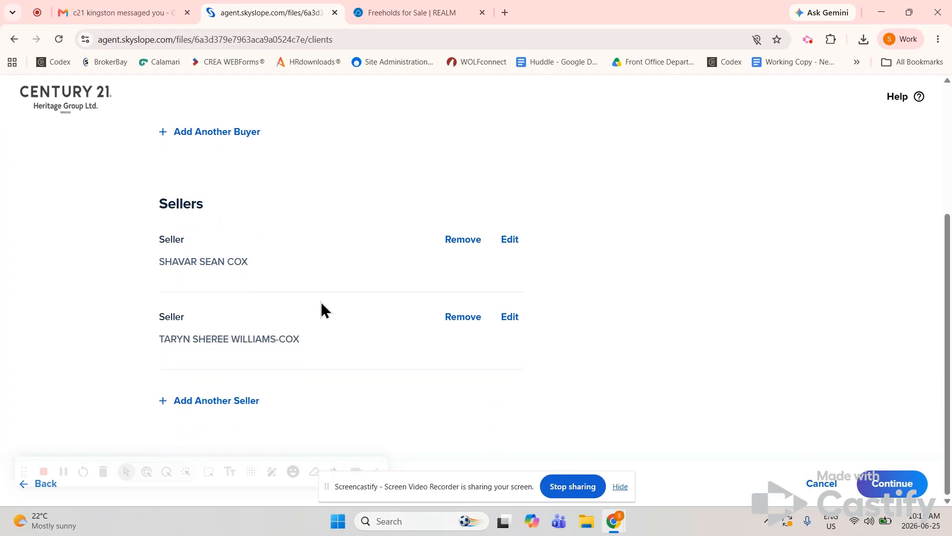
pyautogui.click(897, 488)
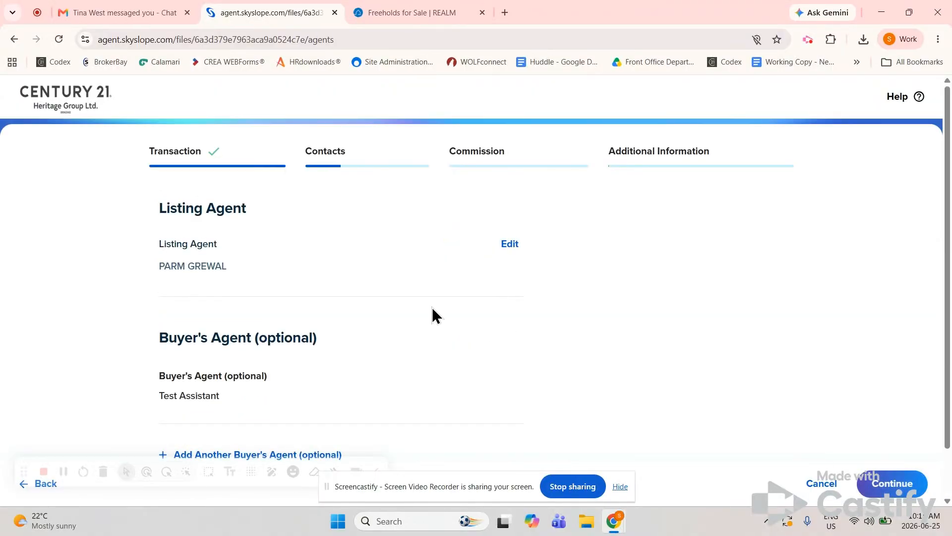
pyautogui.scroll(-1, 431, 314)
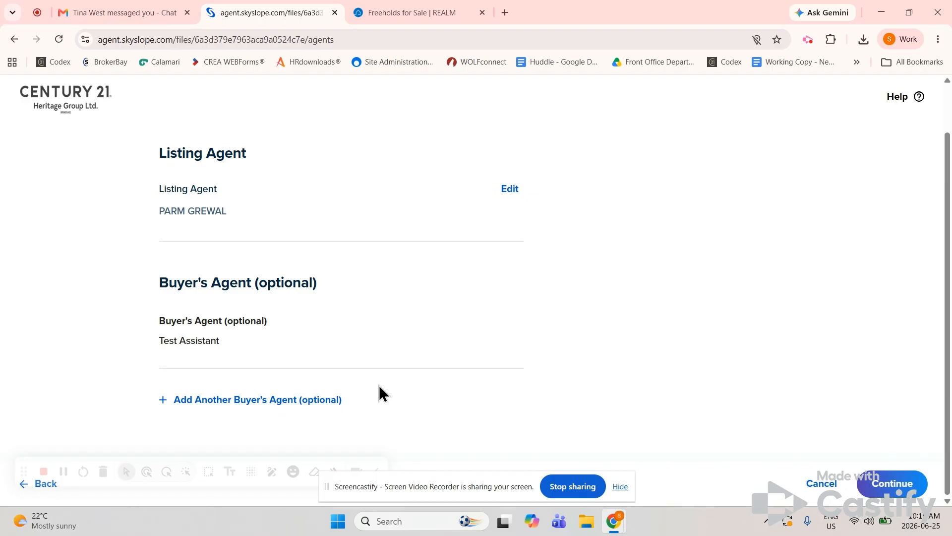
pyautogui.click(891, 484)
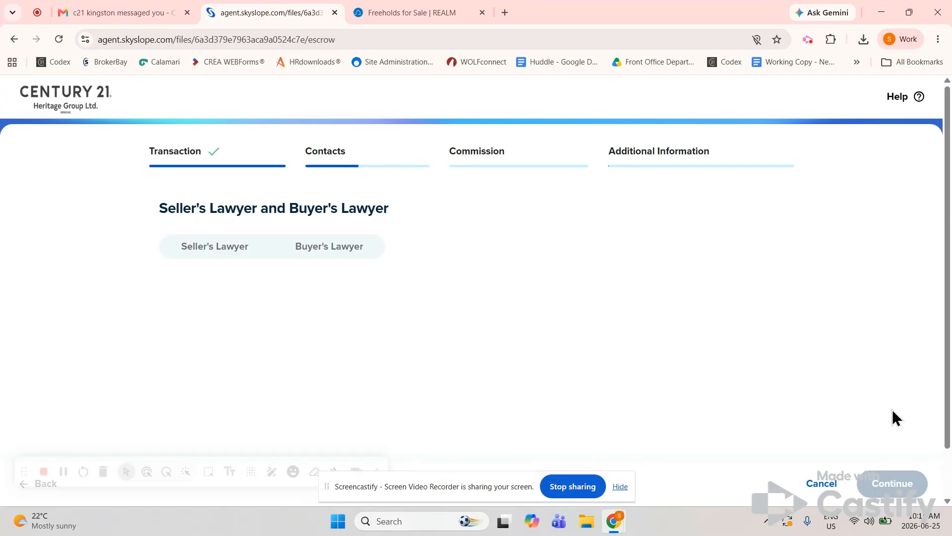
# Select Seller's Lawyer with its details left blank, and answer No for the loan officer, transaction coordinator and referral agent
pyautogui.click(201, 248)
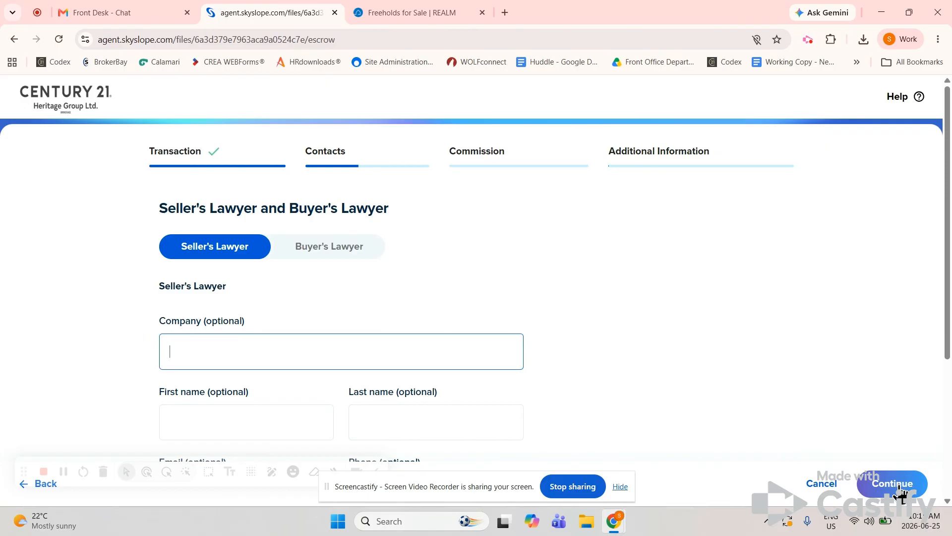
pyautogui.click(899, 485)
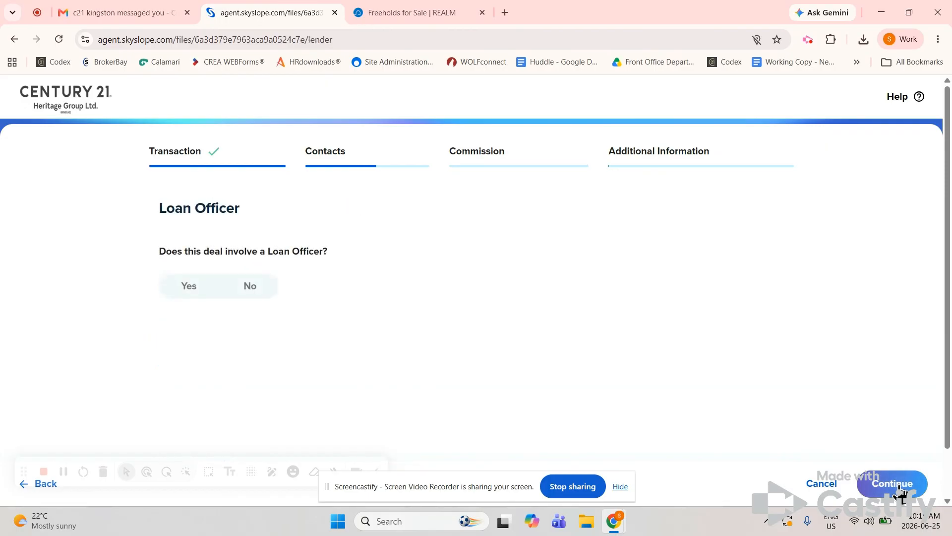
pyautogui.click(251, 288)
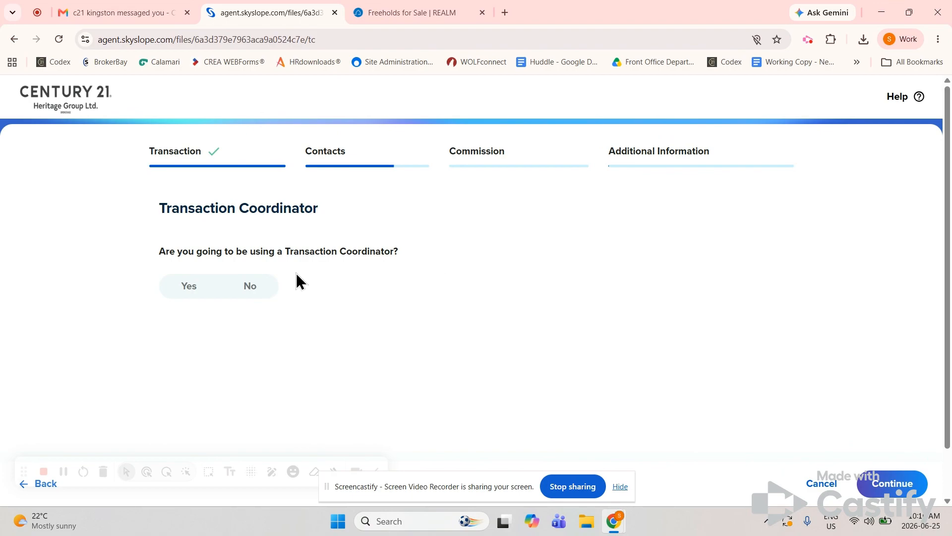
pyautogui.click(248, 292)
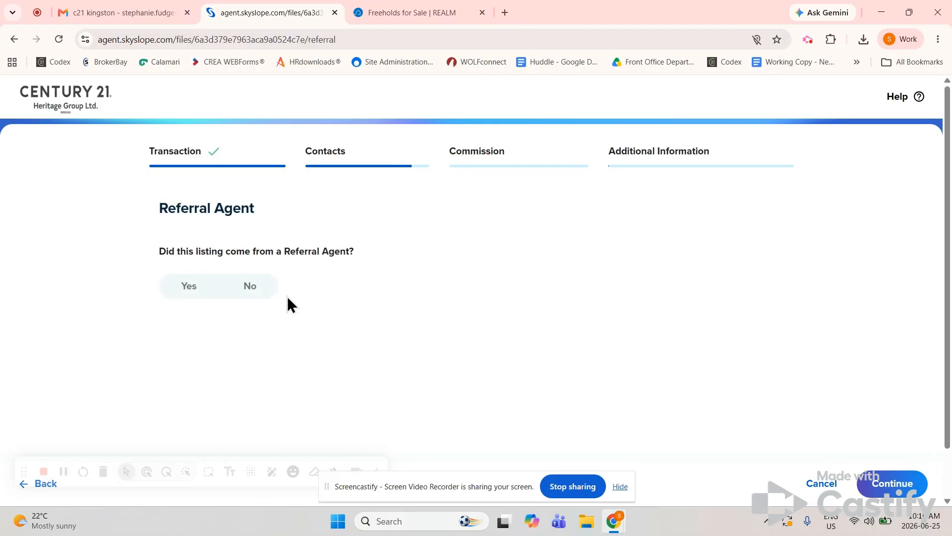
pyautogui.click(254, 292)
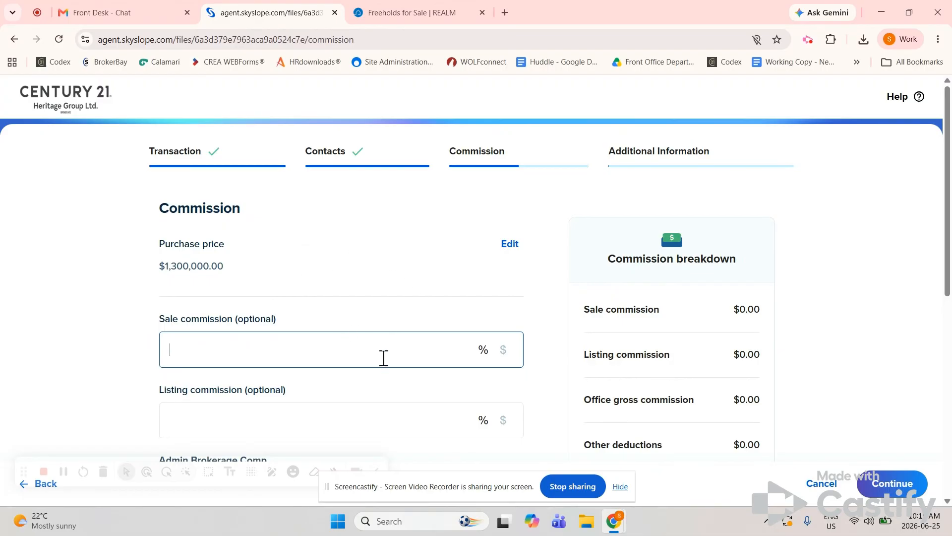
# Set the sale commission to 2.5%, leave the remaining commission fields and notes blank, and continue to the additional information
pyautogui.scroll(-2, 392, 388)
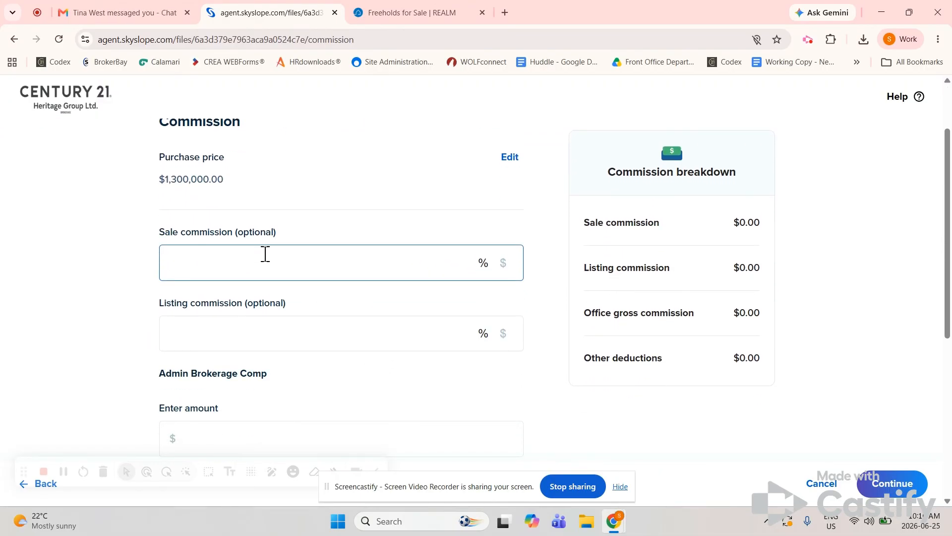
pyautogui.write('2.5')
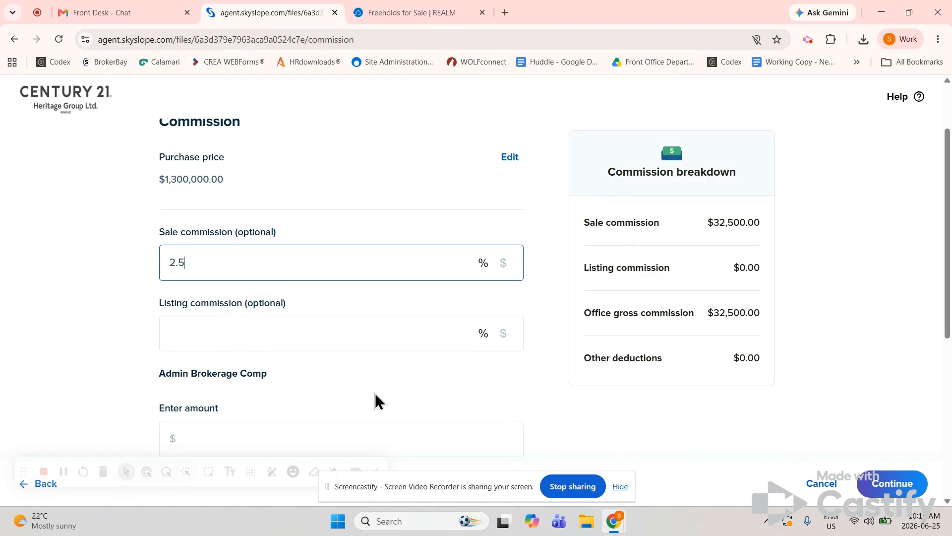
pyautogui.scroll(-3, 377, 401)
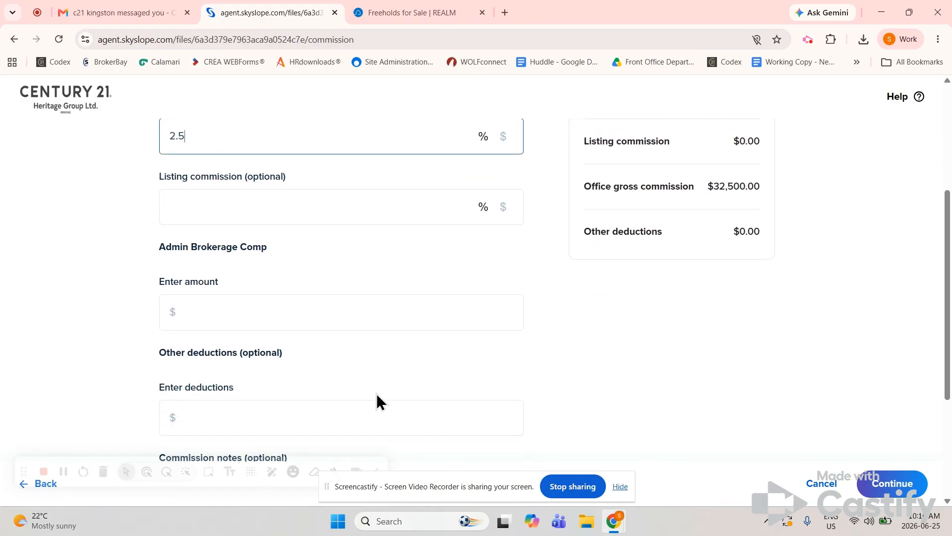
pyautogui.scroll(-3, 376, 392)
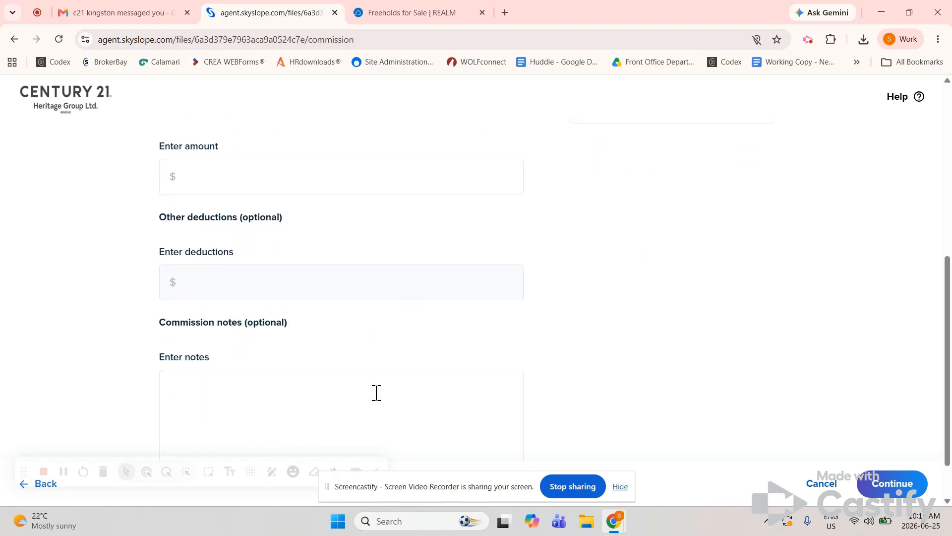
pyautogui.click(260, 390)
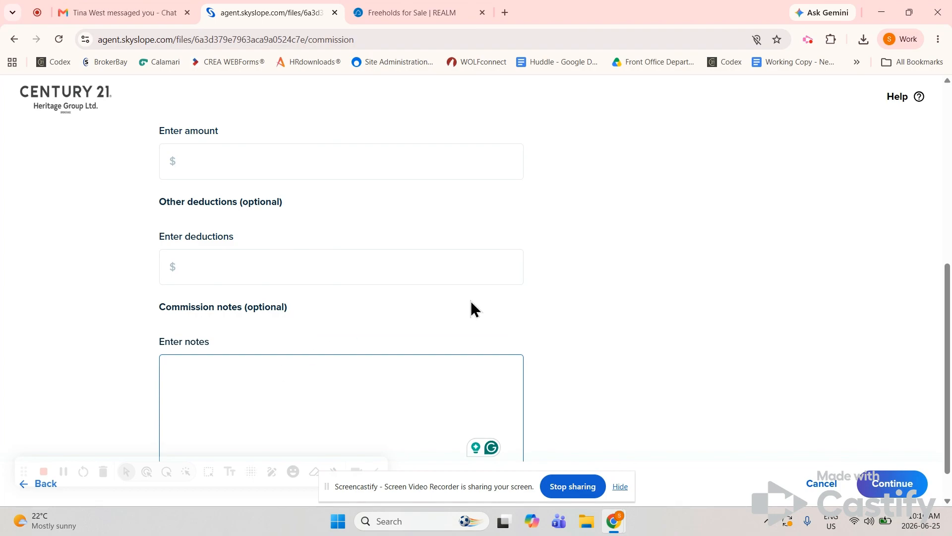
pyautogui.click(882, 492)
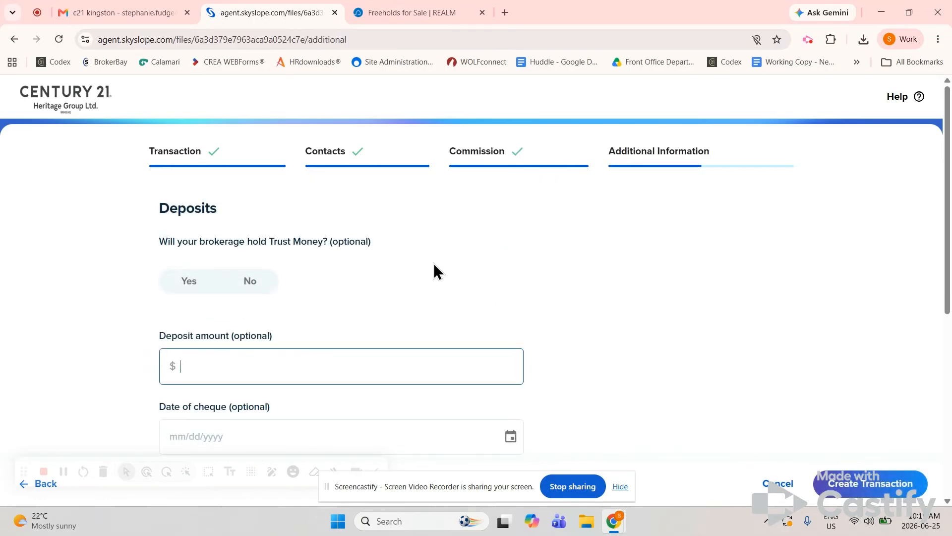
# Answer No to the brokerage holding trust money, leave the deposit fields blank, and create the transaction
pyautogui.click(251, 283)
pyautogui.scroll(-2, 444, 315)
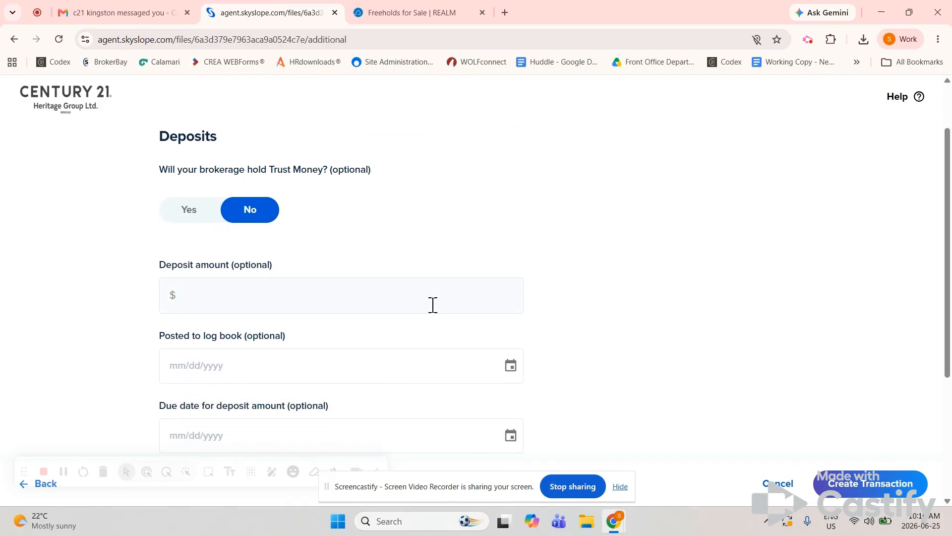
pyautogui.scroll(-4, 414, 296)
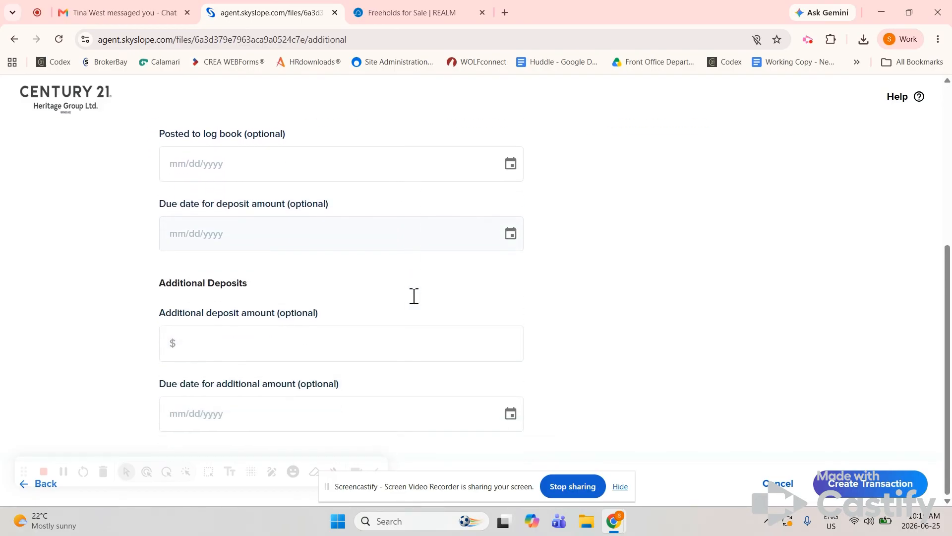
pyautogui.click(871, 484)
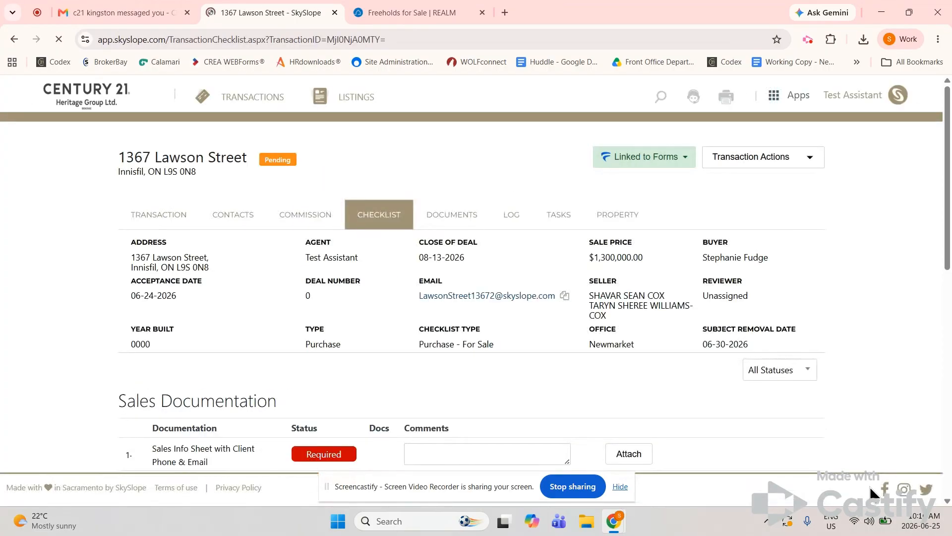
# Review the new transaction's sales documentation checklist for the required documents
pyautogui.scroll(-8, 558, 326)
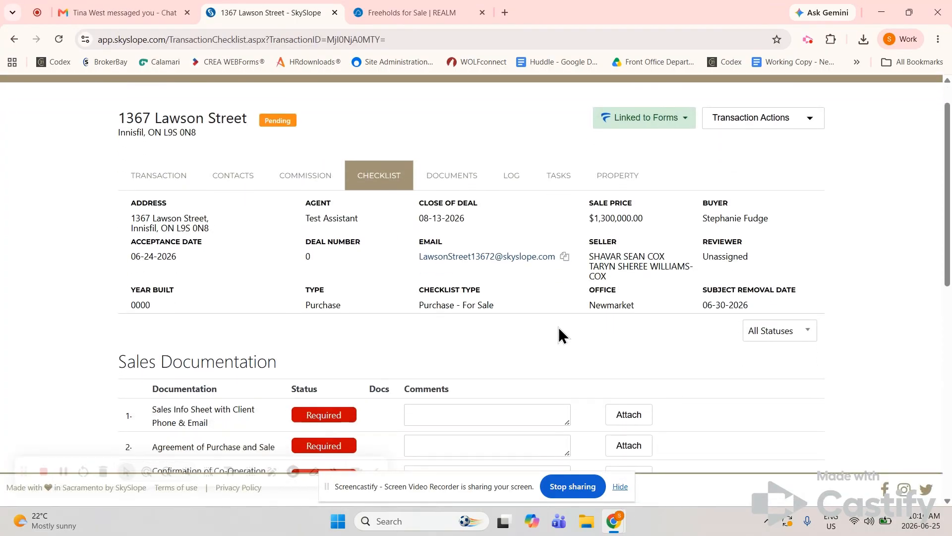
pyautogui.scroll(-2, 558, 326)
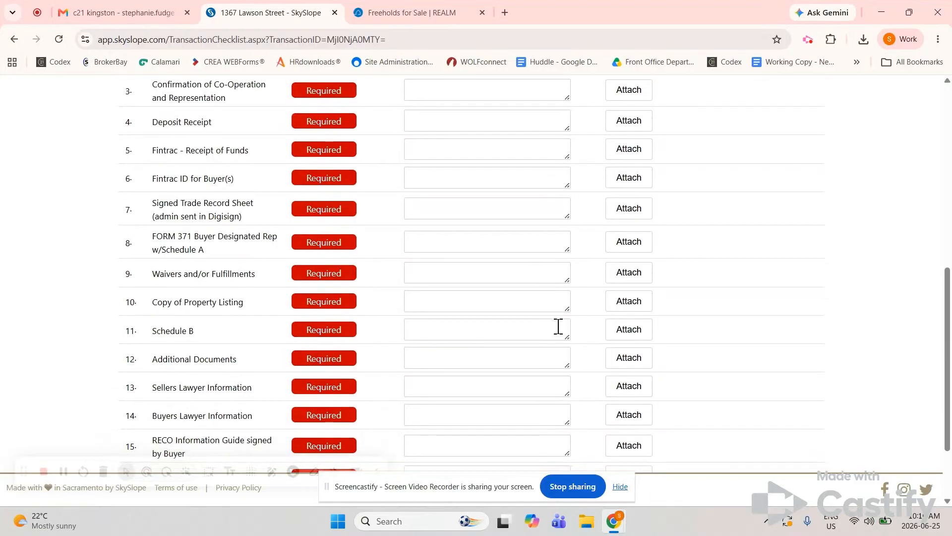
pyautogui.scroll(4, 559, 326)
pyautogui.scroll(1, 558, 326)
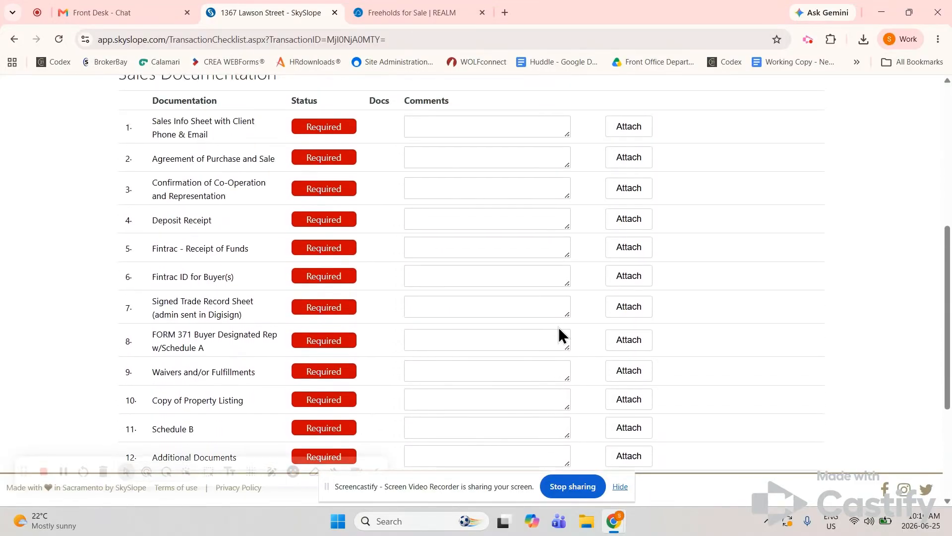
pyautogui.scroll(2, 558, 326)
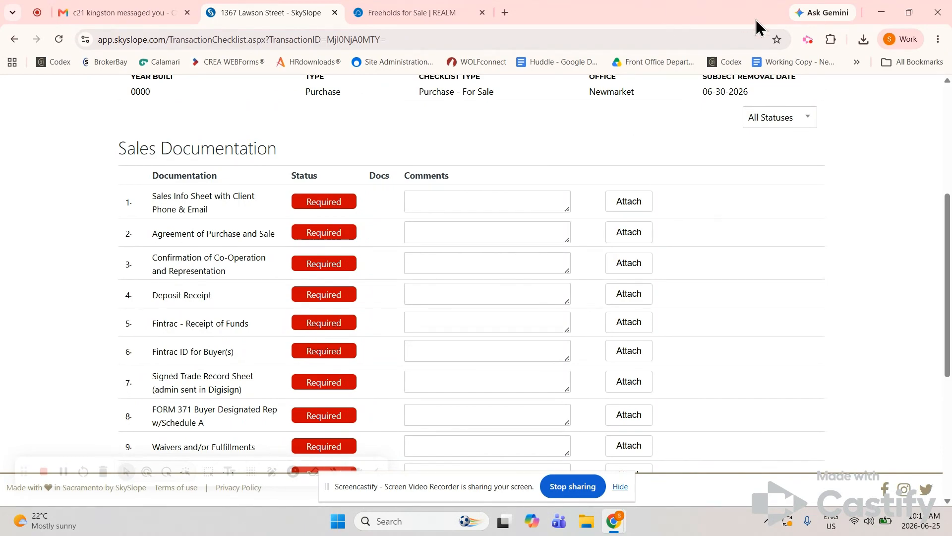
pyautogui.click(810, 40)
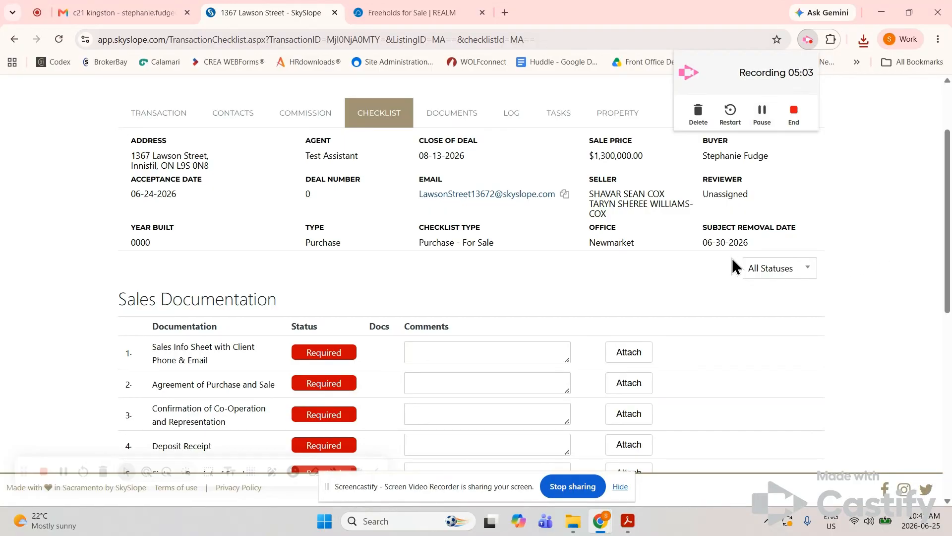
# Attach the downloaded Reco Information Guide - Buyer PDF to the checklist item RECO Information Guide signed by Buyer
pyautogui.scroll(-1, 660, 300)
pyautogui.scroll(-2, 659, 295)
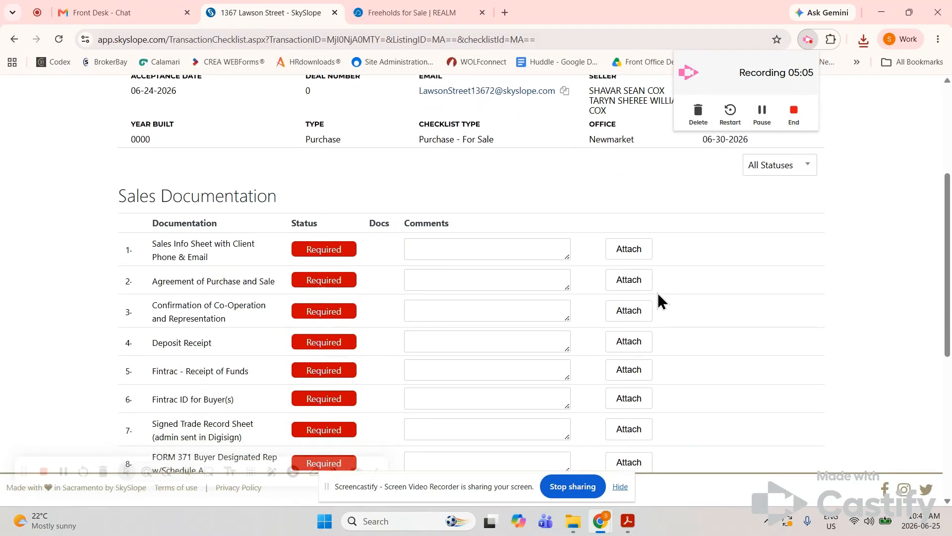
pyautogui.scroll(1, 660, 300)
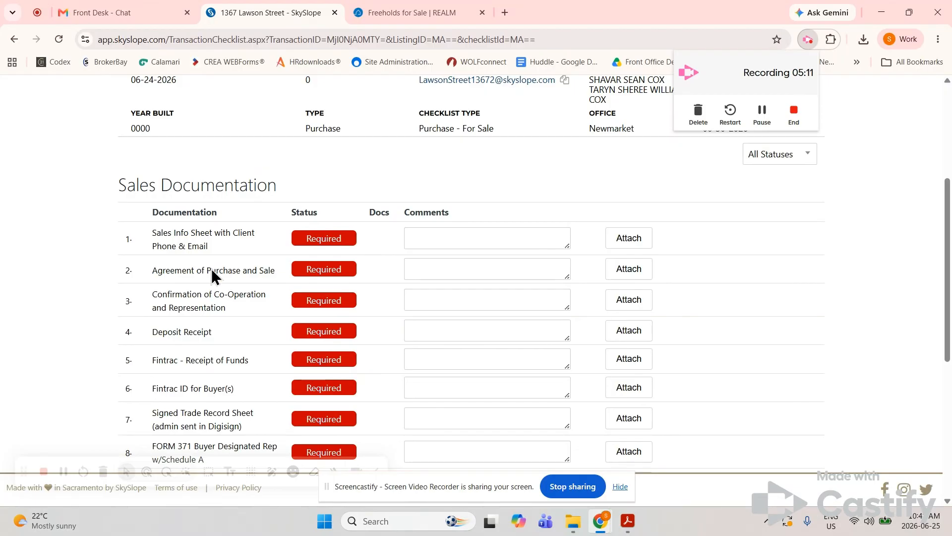
pyautogui.scroll(-2, 238, 366)
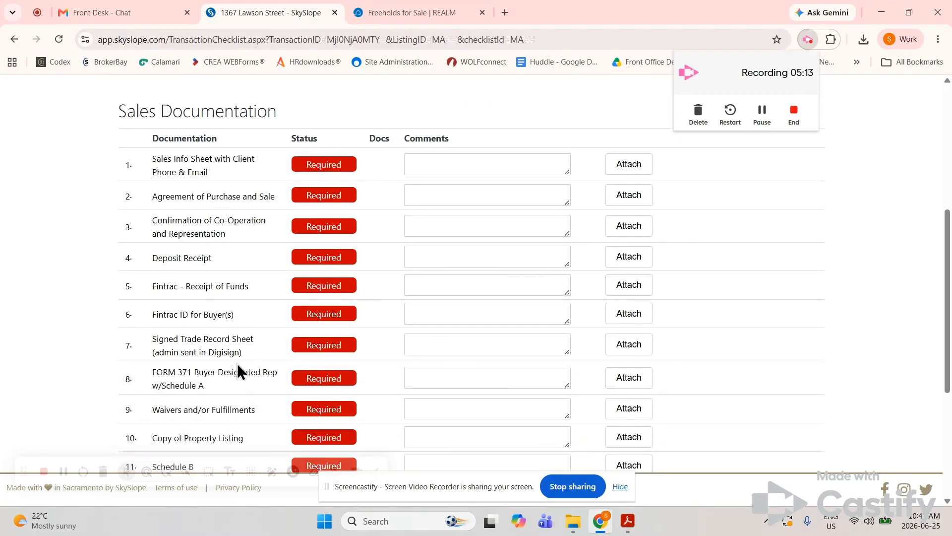
pyautogui.scroll(1, 238, 369)
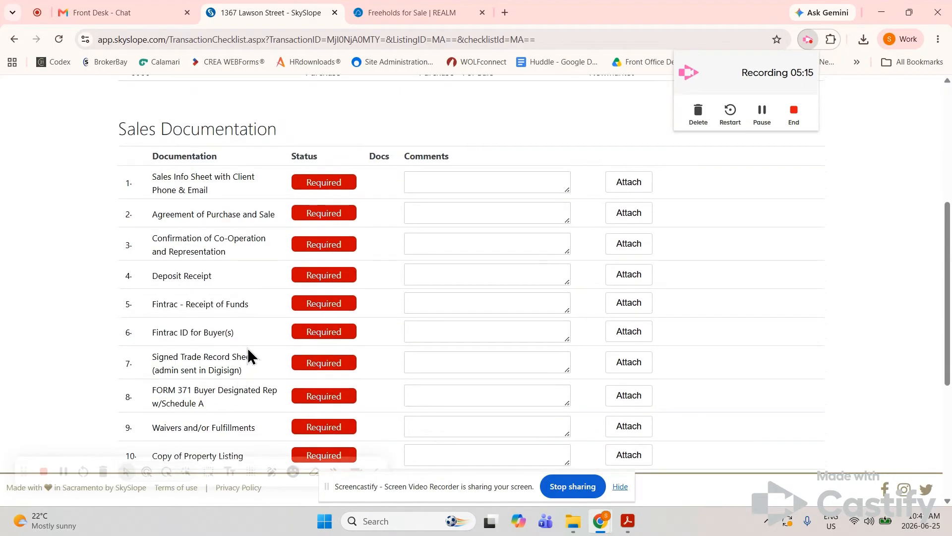
pyautogui.scroll(-5, 279, 329)
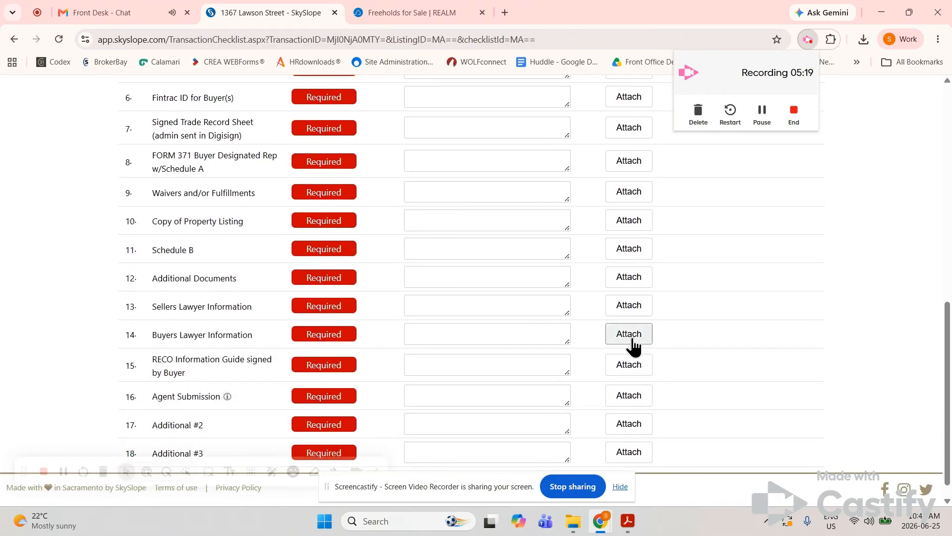
pyautogui.click(629, 364)
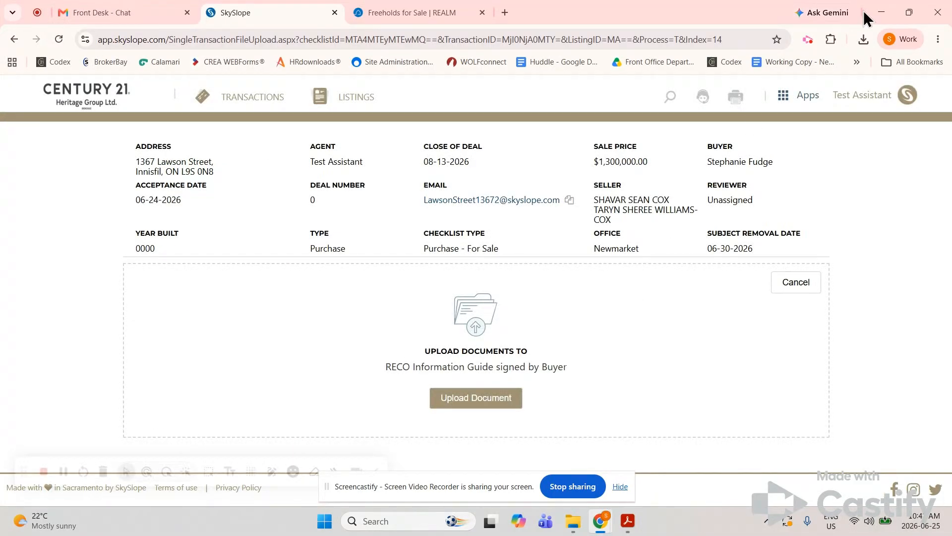
pyautogui.click(867, 42)
pyautogui.moveTo(774, 90); pyautogui.dragTo(504, 349)
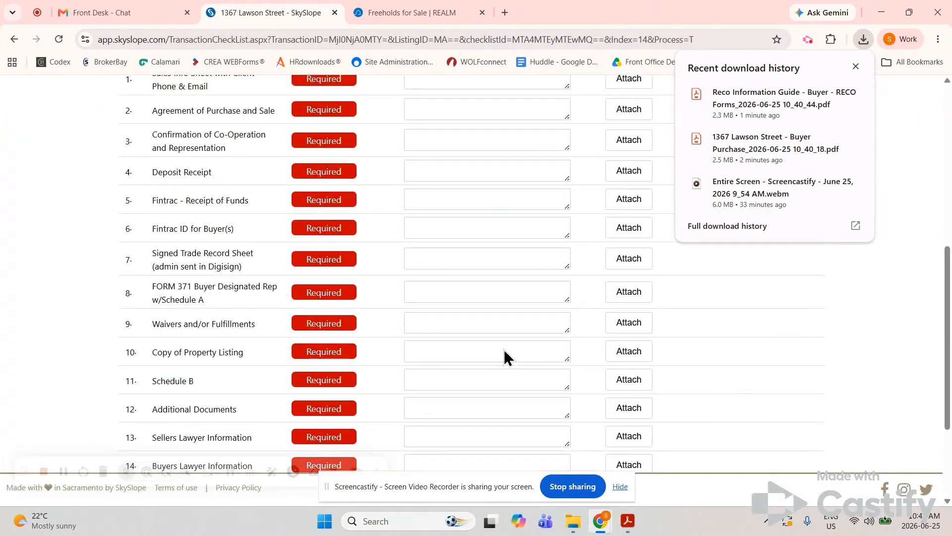
pyautogui.click(856, 62)
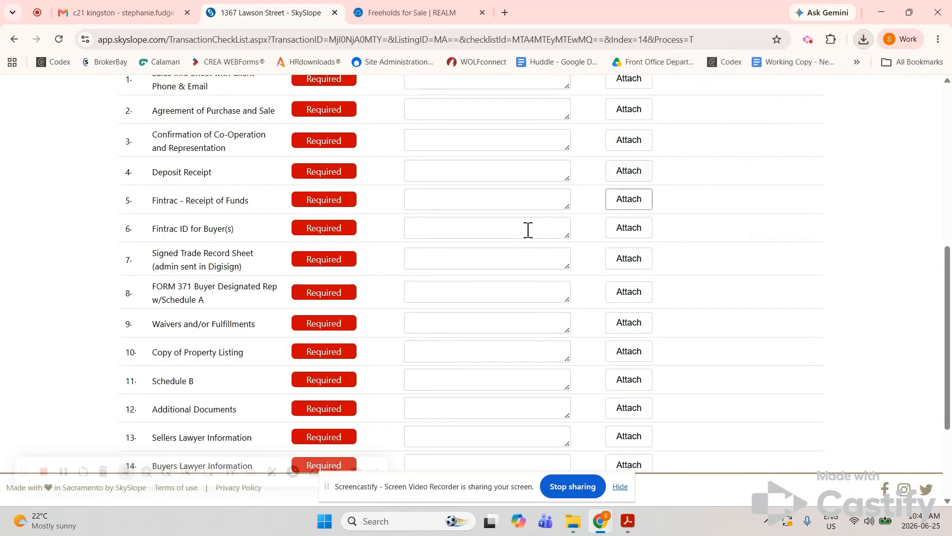
# Open the document attached to the RECO Information Guide checklist item to check its contents, and close it again
pyautogui.scroll(2, 441, 263)
pyautogui.scroll(3, 441, 263)
pyautogui.scroll(-8, 441, 263)
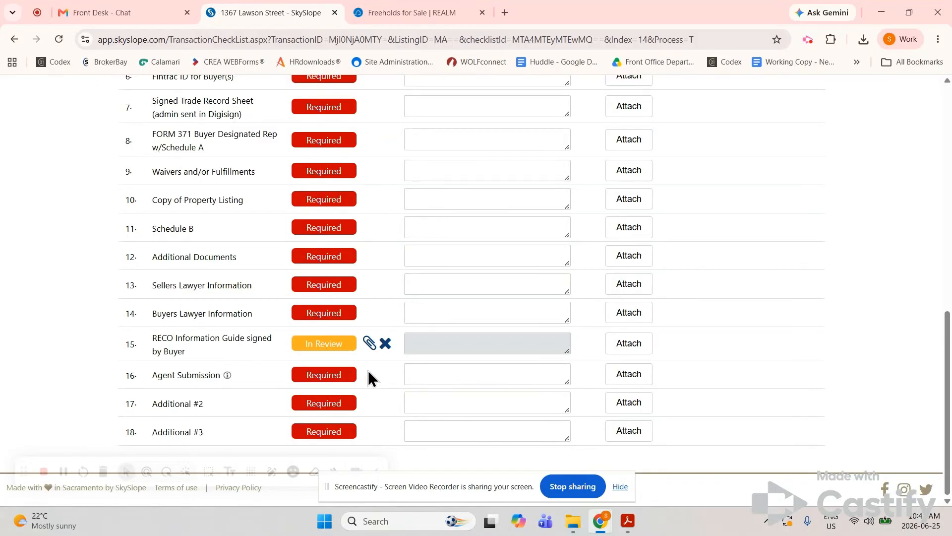
pyautogui.click(370, 343)
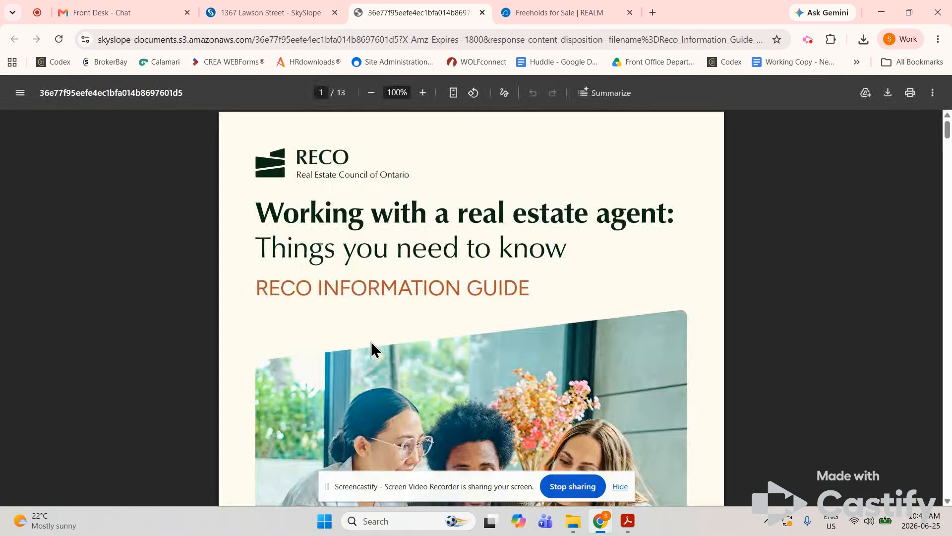
pyautogui.scroll(-15, 472, 290)
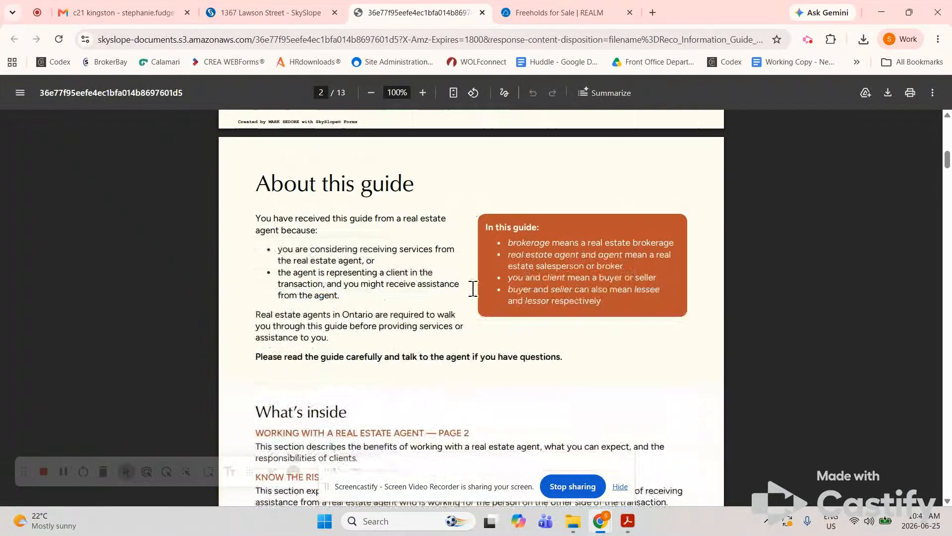
pyautogui.click(482, 12)
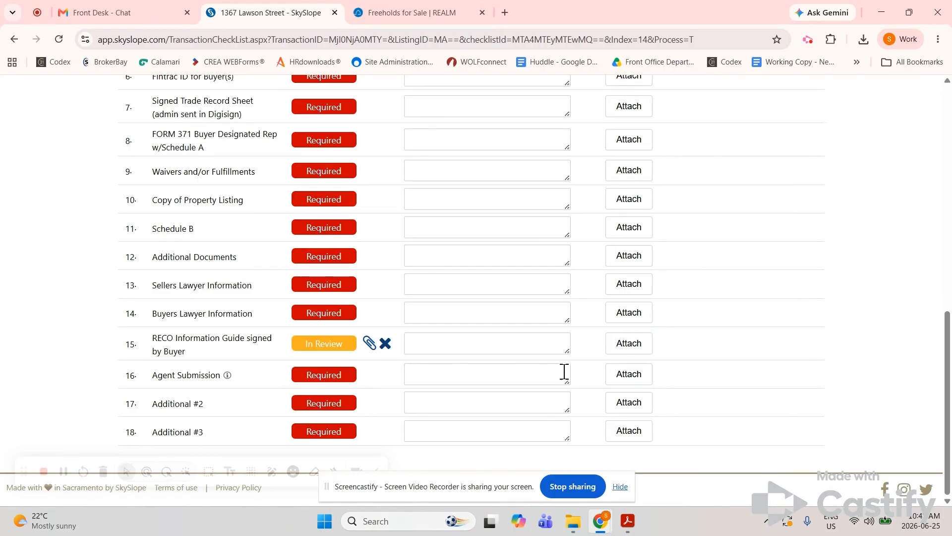
# Preview the downloaded Buyer Purchase PDF and attach it to the Agent Submission checklist item
pyautogui.click(631, 378)
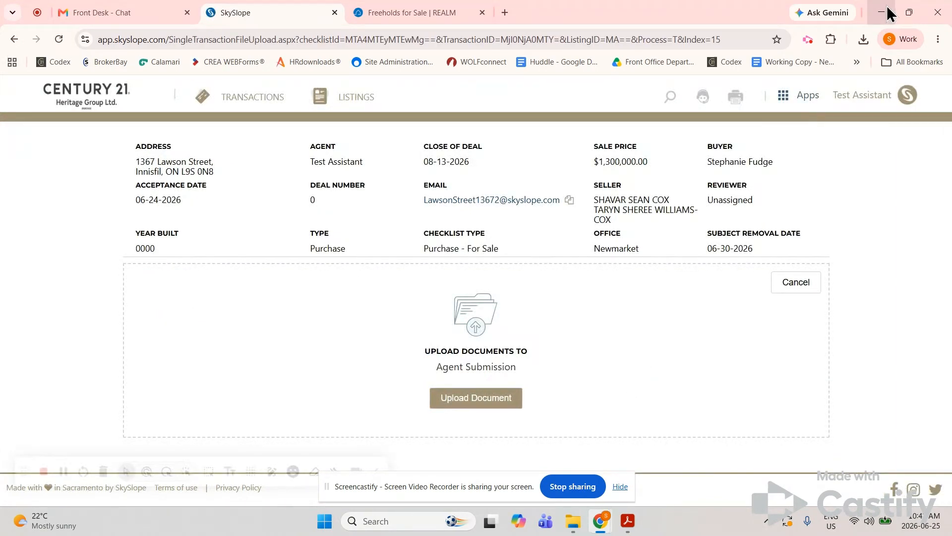
pyautogui.click(863, 39)
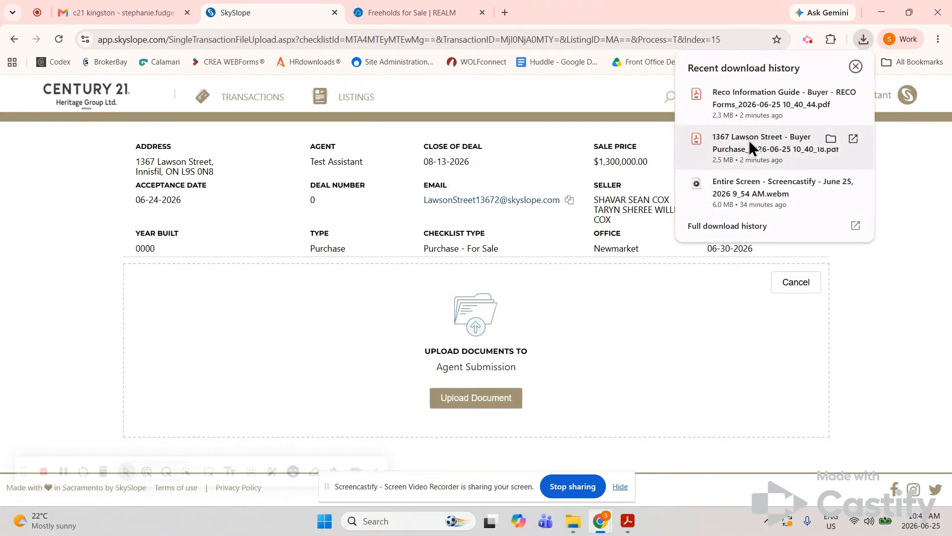
pyautogui.click(749, 140)
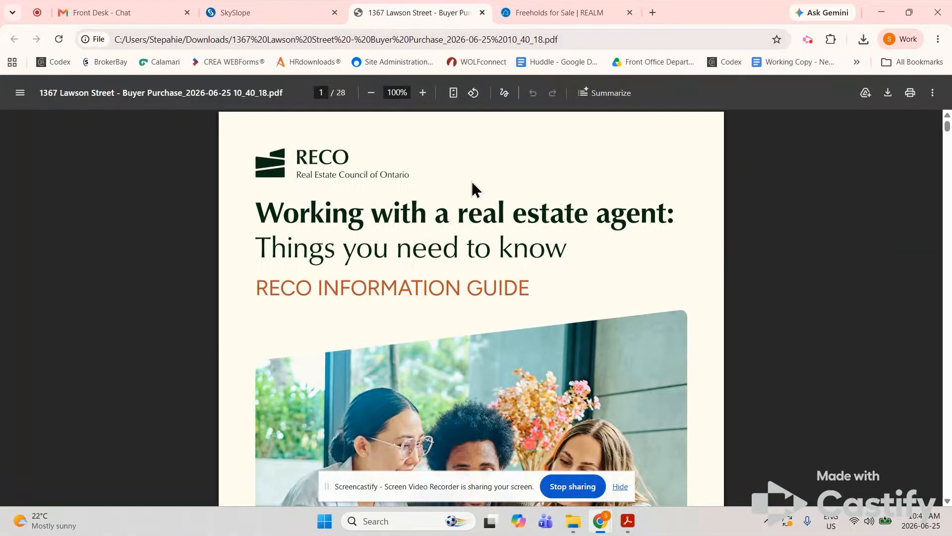
pyautogui.scroll(-20, 483, 220)
pyautogui.scroll(-20, 483, 224)
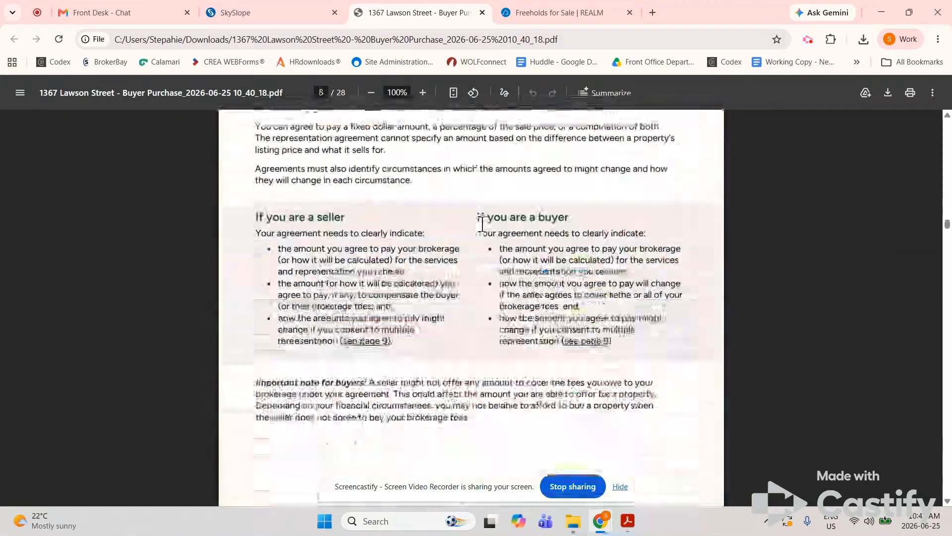
pyautogui.scroll(-20, 482, 225)
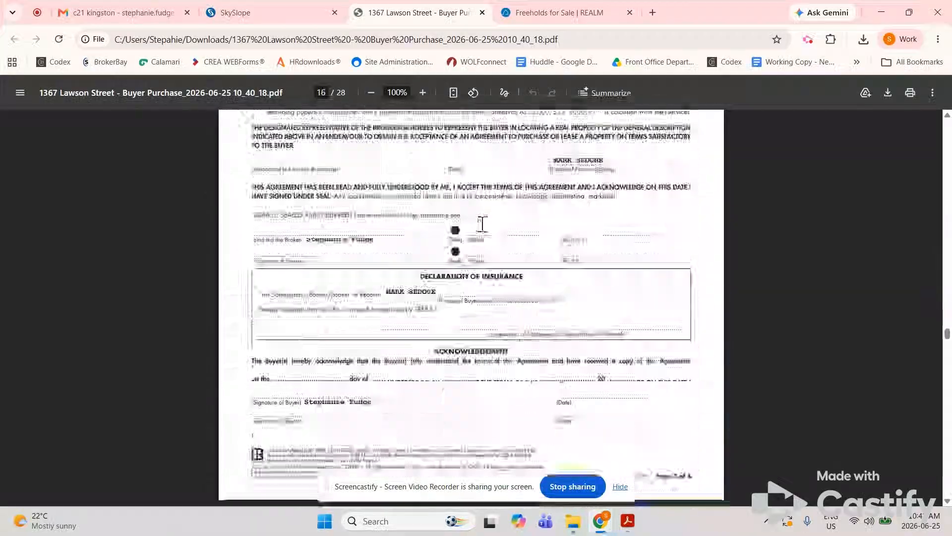
pyautogui.click(482, 12)
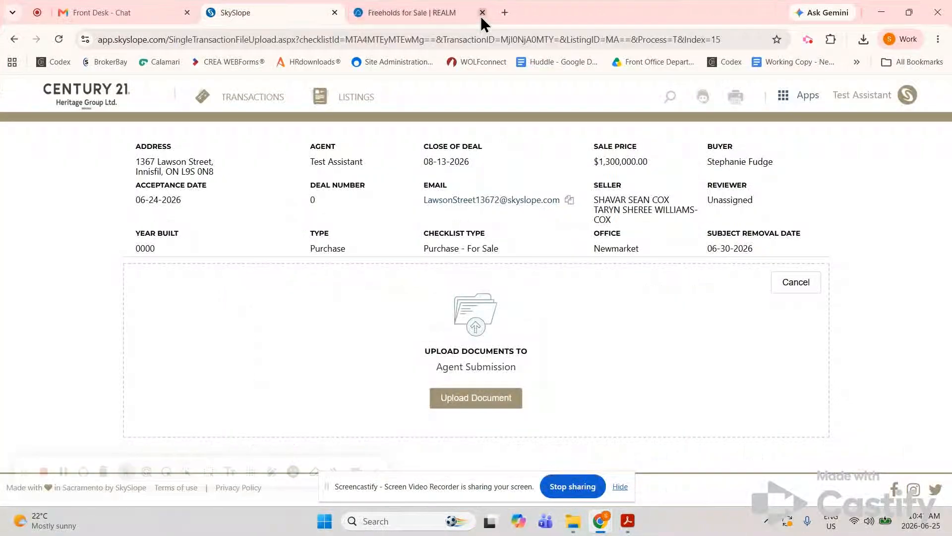
pyautogui.click(865, 40)
pyautogui.moveTo(758, 148); pyautogui.dragTo(537, 353)
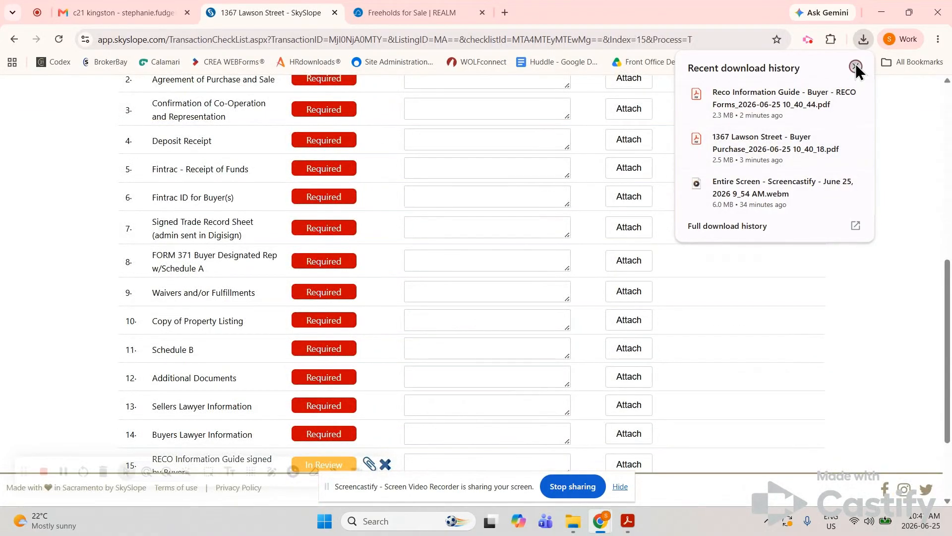
pyautogui.click(856, 66)
pyautogui.scroll(-3, 504, 327)
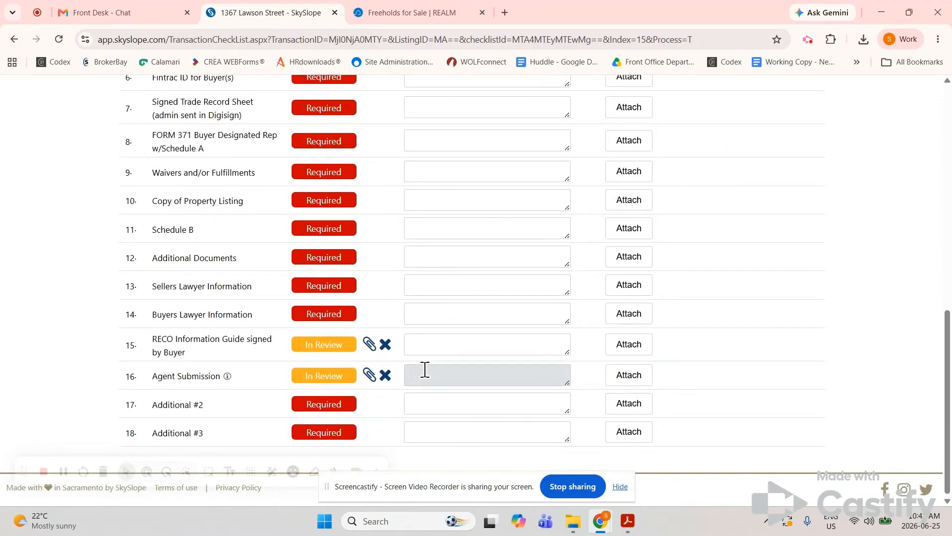
# Upload the Buyer Purchase PDF from the Downloads folder to the transaction's documents
pyautogui.scroll(10, 425, 370)
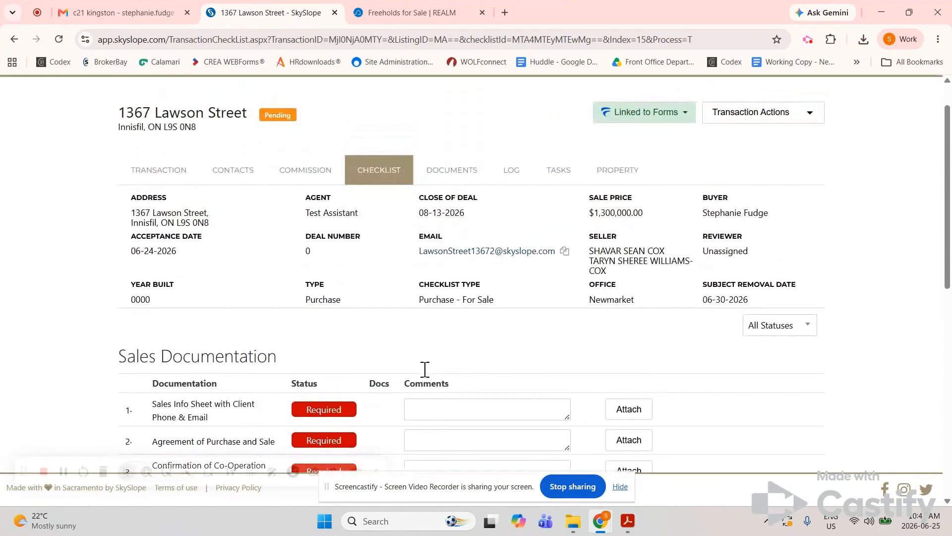
pyautogui.click(457, 171)
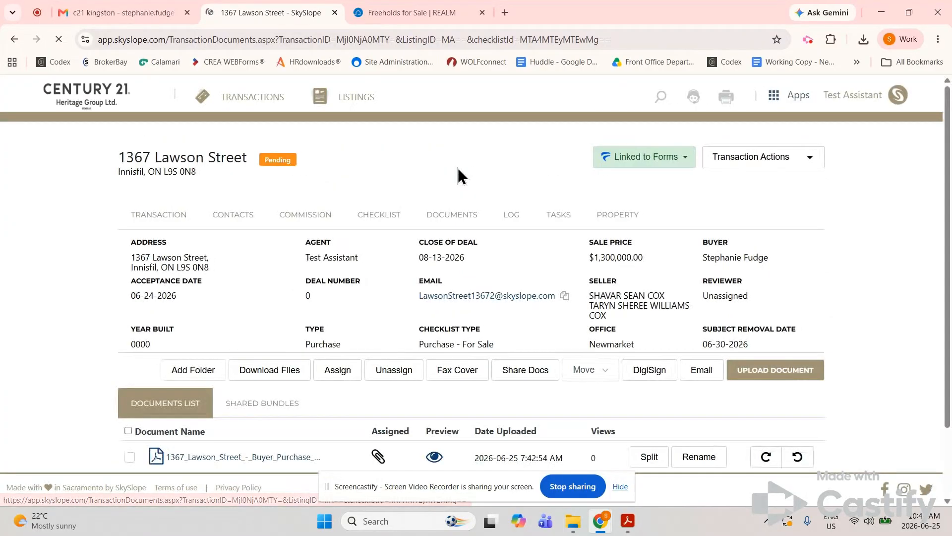
pyautogui.scroll(-2, 417, 371)
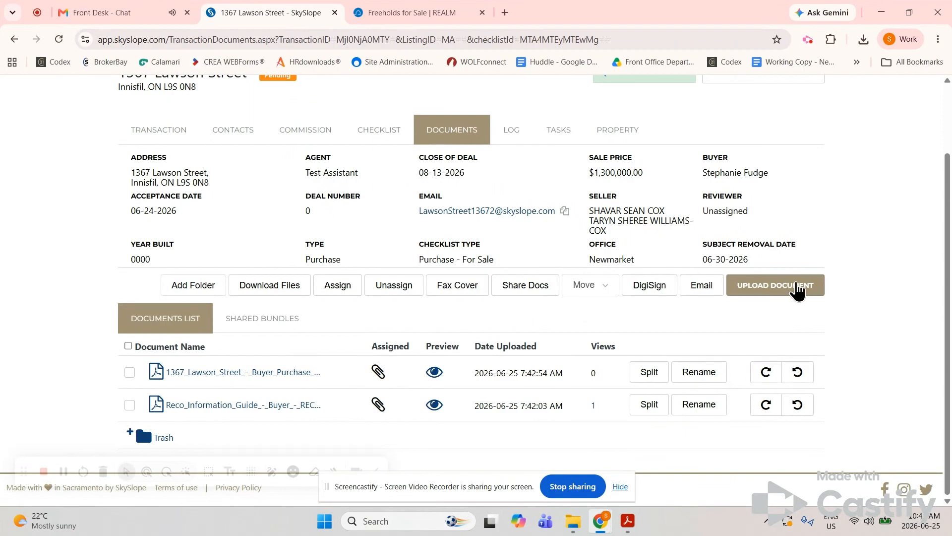
pyautogui.click(797, 290)
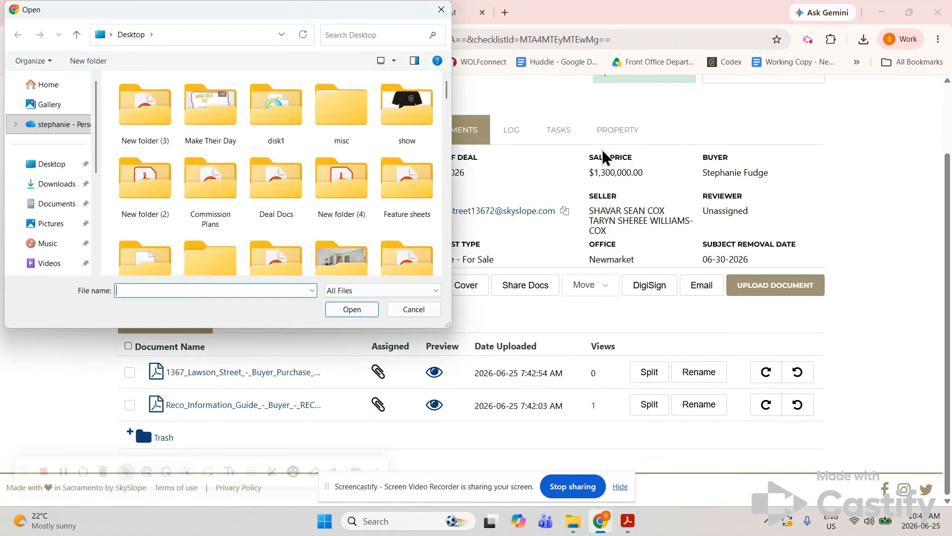
pyautogui.click(65, 184)
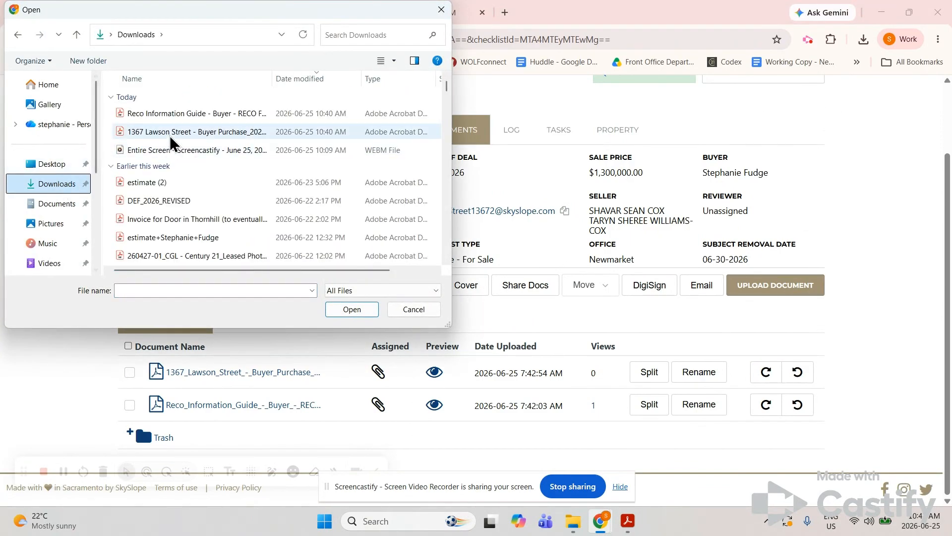
pyautogui.click(173, 137)
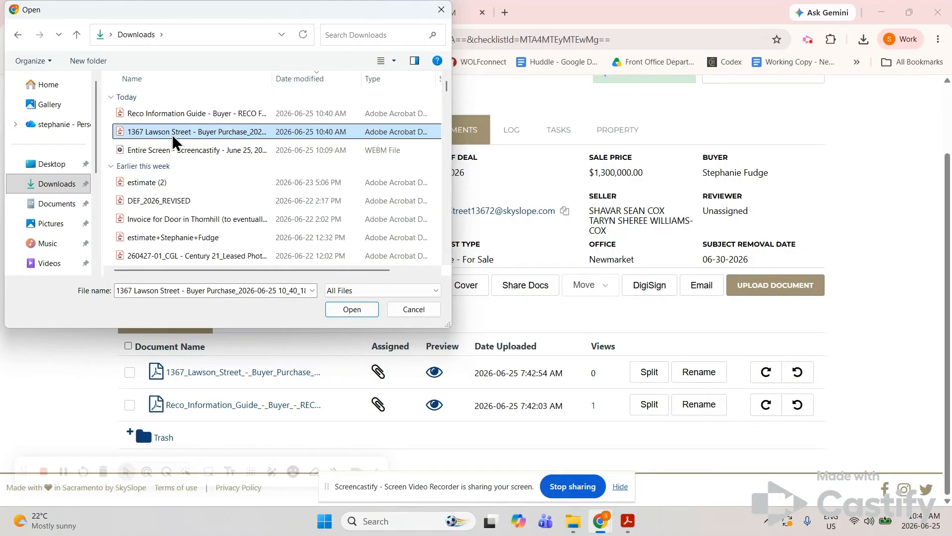
pyautogui.click(354, 310)
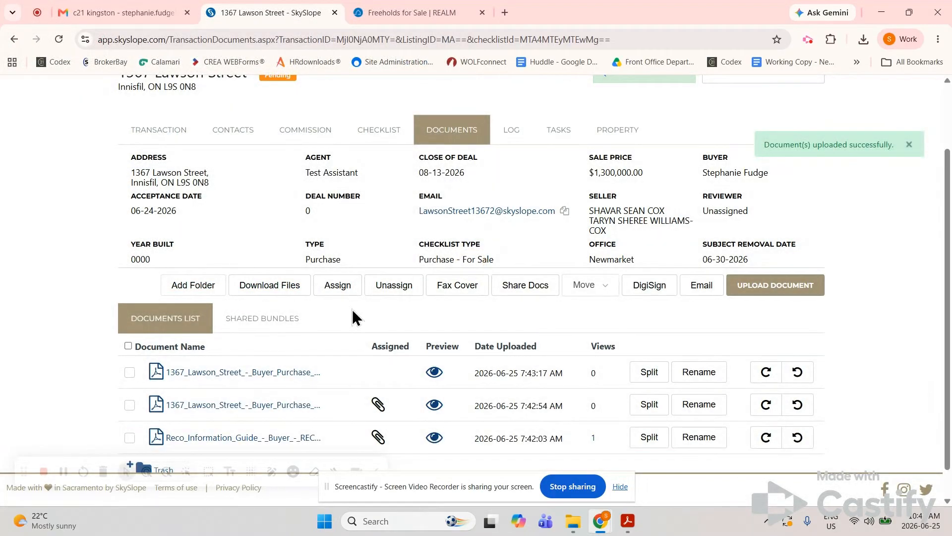
# Open the newly uploaded, unassigned Buyer Purchase PDF for splitting and check where the RECO guide ends in the page preview
pyautogui.click(652, 376)
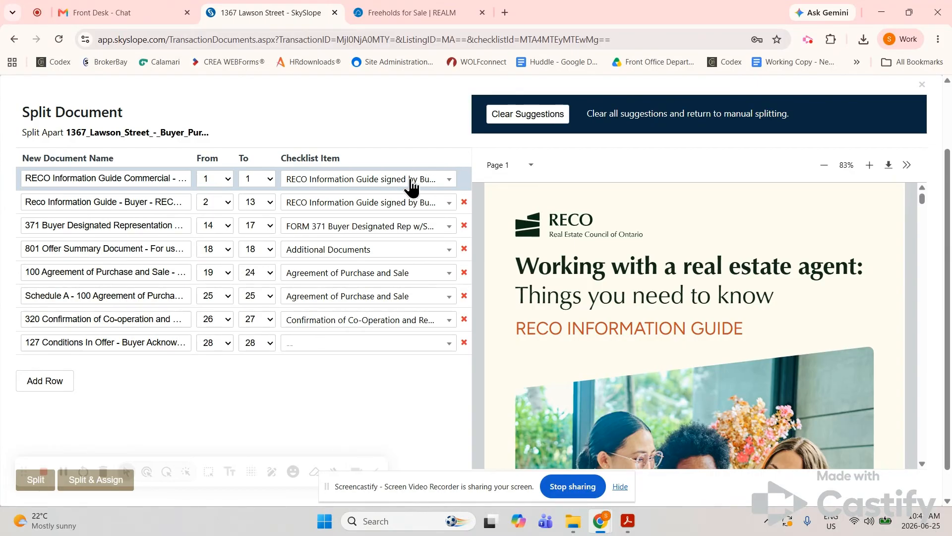
pyautogui.scroll(-3, 613, 318)
pyautogui.scroll(-10, 611, 313)
pyautogui.scroll(-15, 610, 309)
pyautogui.scroll(-10, 610, 308)
pyautogui.scroll(-10, 610, 308)
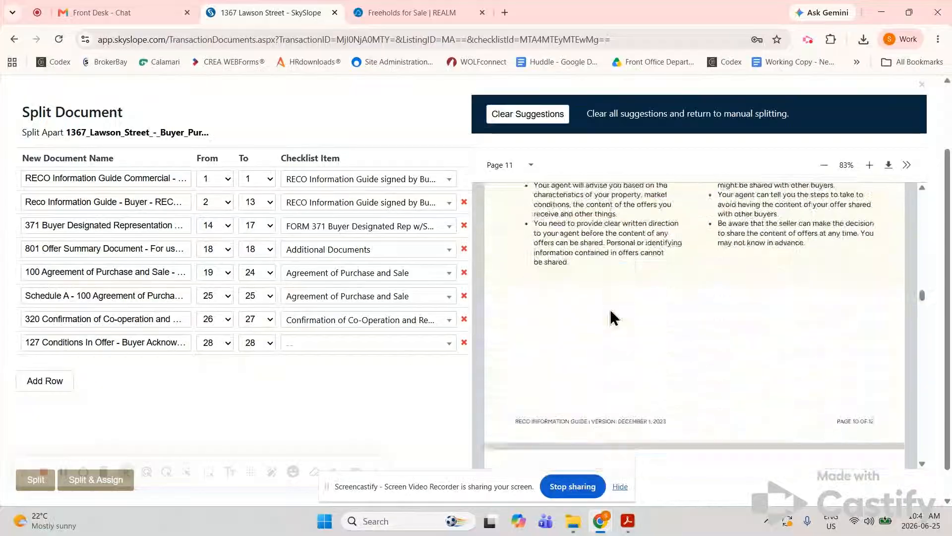
pyautogui.scroll(-10, 610, 318)
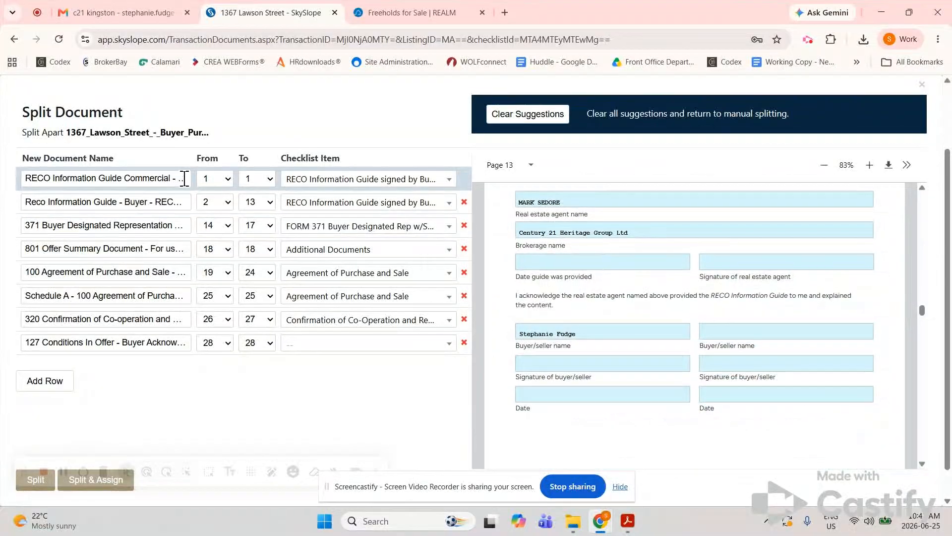
# Set the RECO Information Guide Commercial split to pages 1 to 13 and remove the redundant Reco Information Guide - Buyer row
pyautogui.click(252, 183)
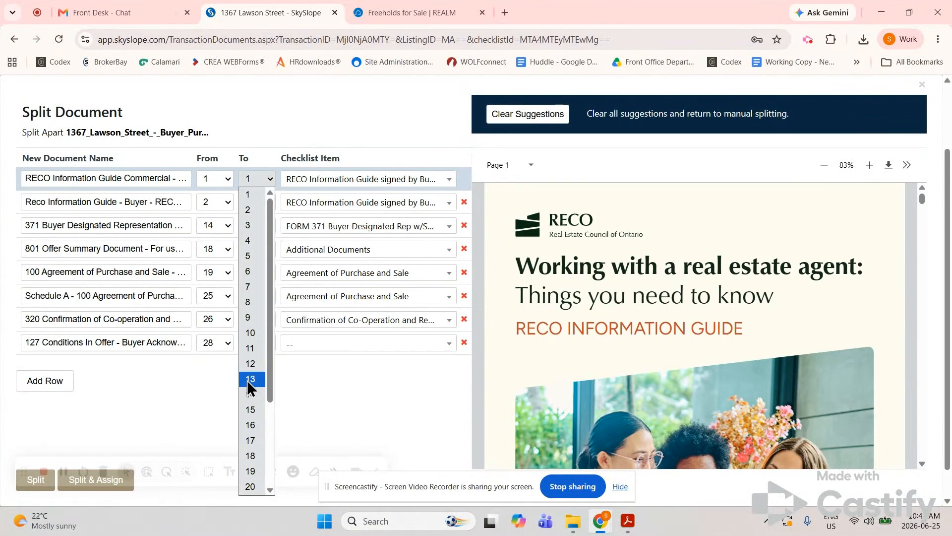
pyautogui.click(247, 382)
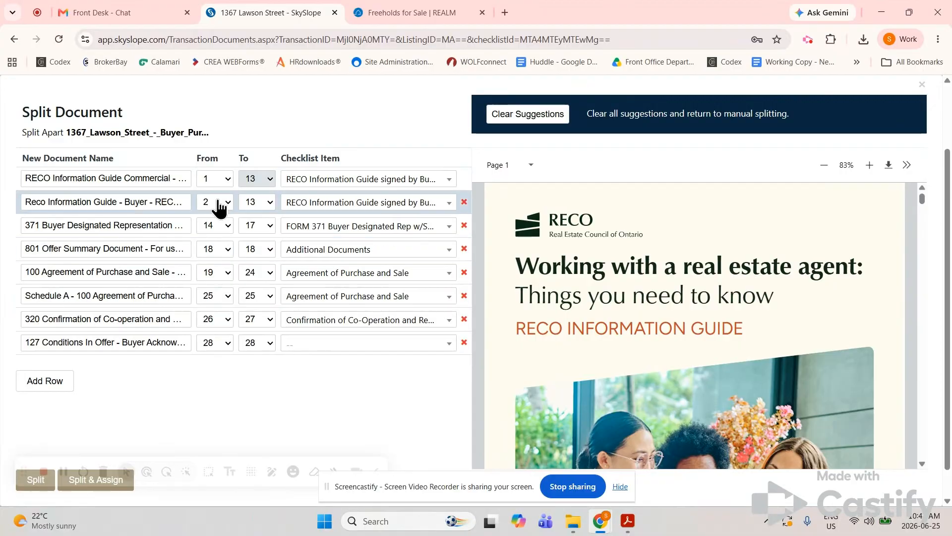
pyautogui.click(465, 202)
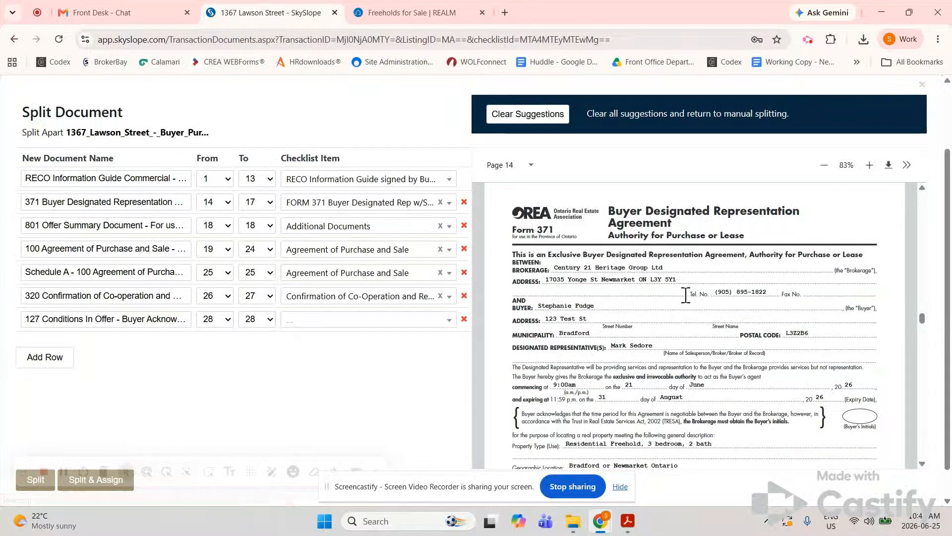
# Check the pages of the Form 371 representation agreement and Form 801 offer summary against their split page ranges
pyautogui.scroll(-1, 682, 340)
pyautogui.scroll(-15, 683, 343)
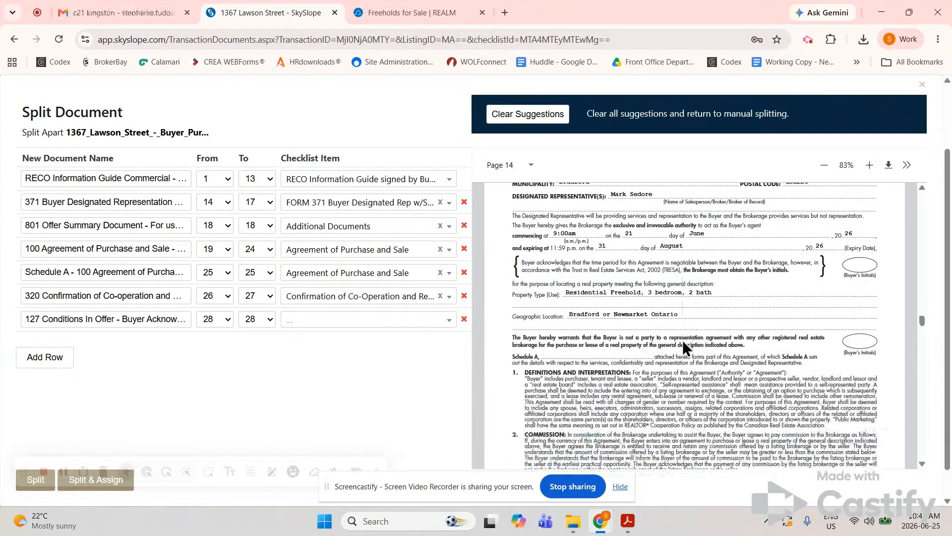
pyautogui.scroll(-3, 682, 340)
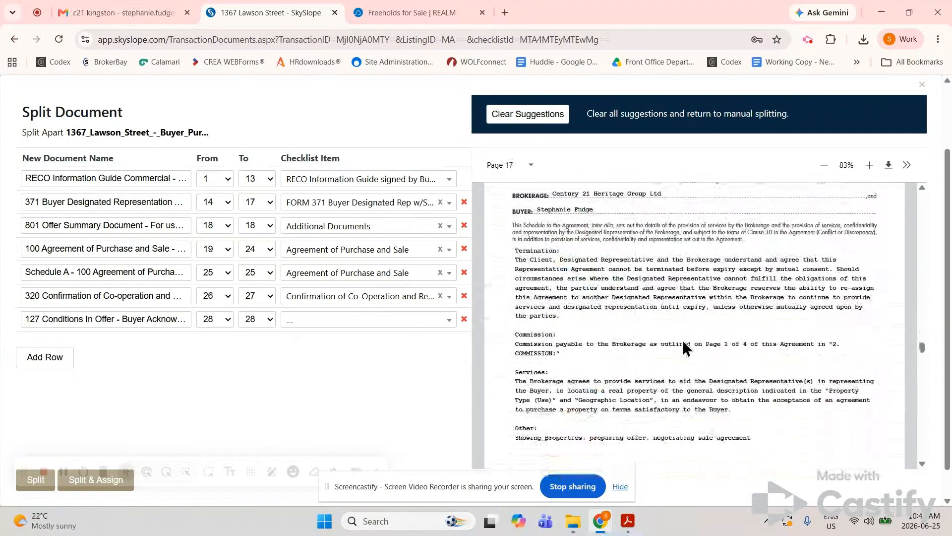
pyautogui.scroll(-5, 682, 340)
pyautogui.scroll(-5, 682, 340)
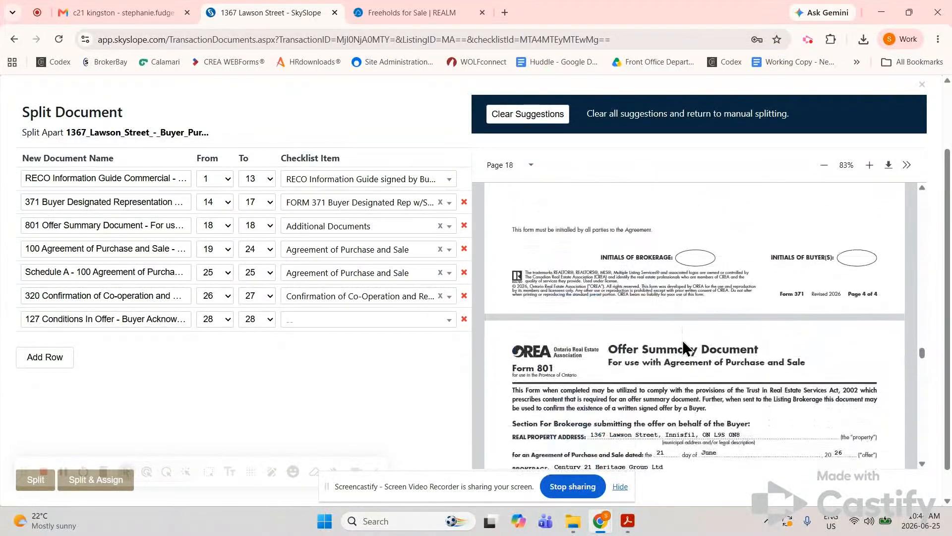
pyautogui.scroll(-3, 682, 340)
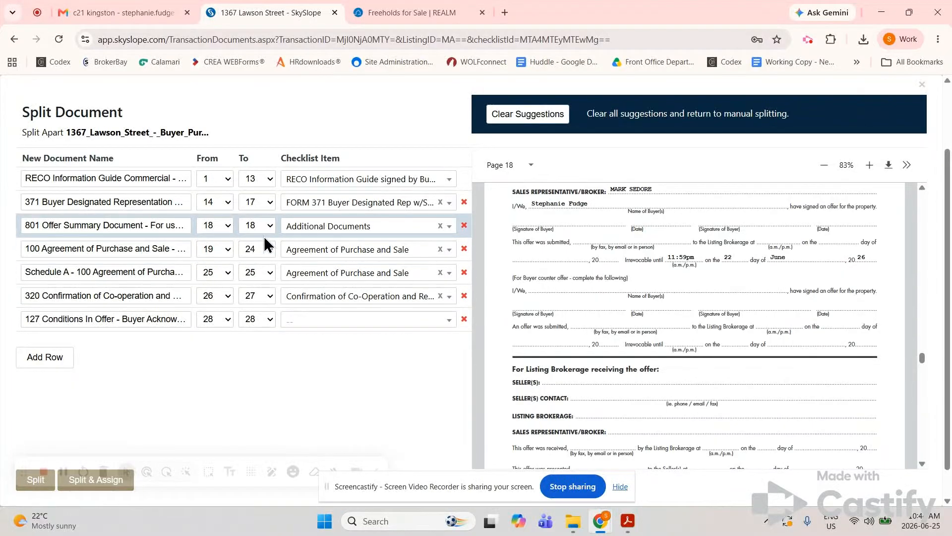
# Review the checklist items available for the 801 Offer Summary Document split, keeping Additional Documents as its assignment
pyautogui.click(357, 232)
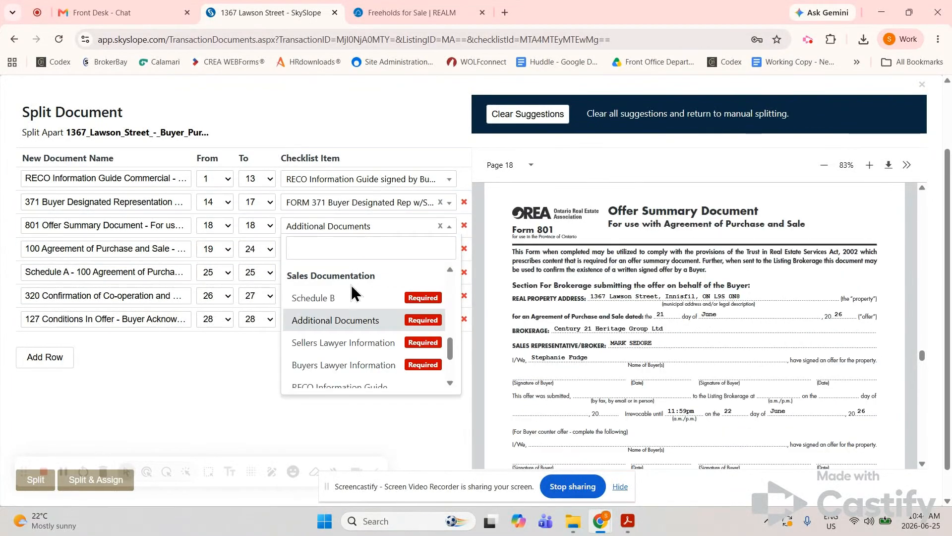
pyautogui.scroll(-3, 340, 357)
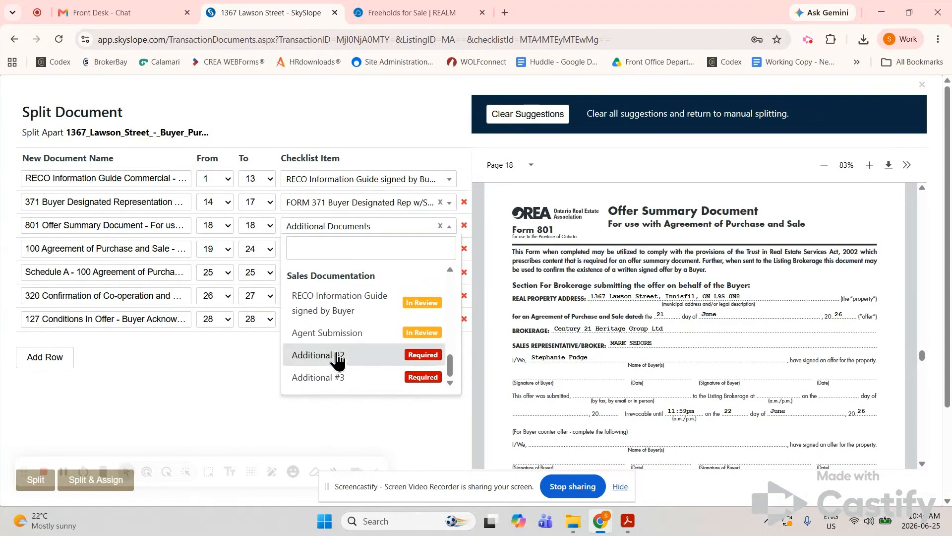
pyautogui.click(237, 358)
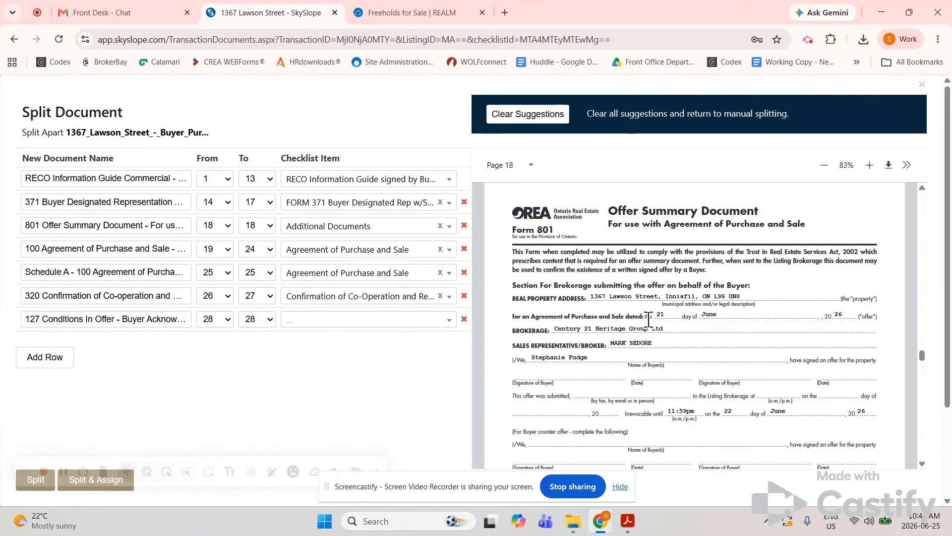
# Split the PDF into the listed documents with their checklist assignments and go to the transaction's checklist
pyautogui.scroll(-5, 648, 320)
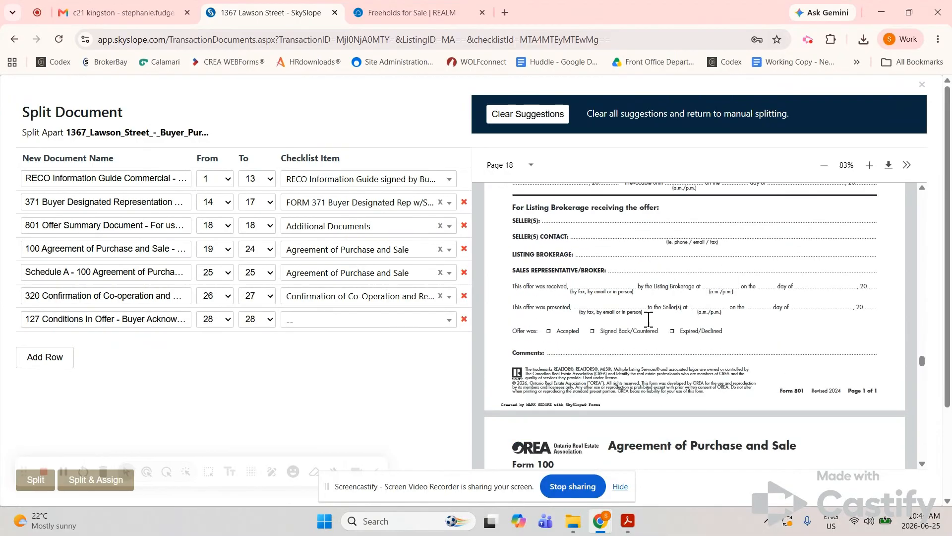
pyautogui.scroll(-2, 648, 320)
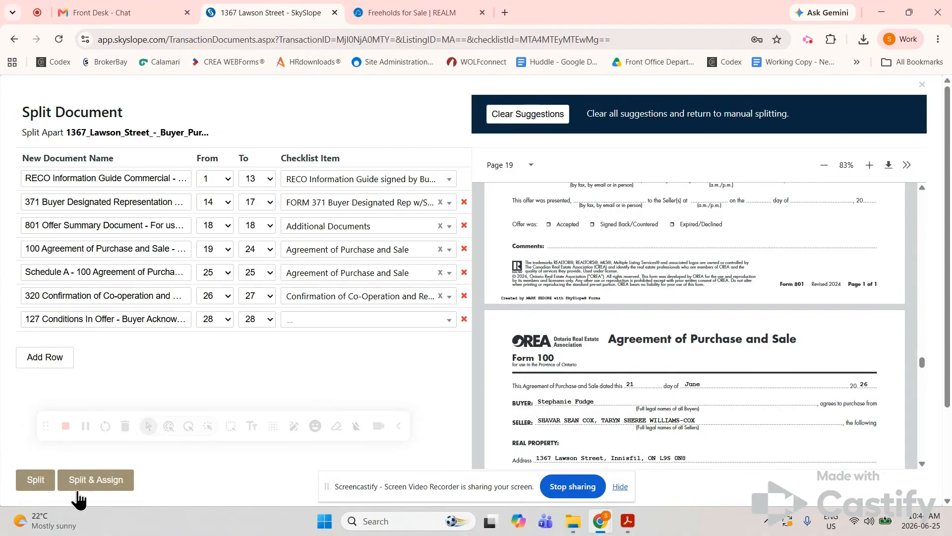
pyautogui.click(87, 485)
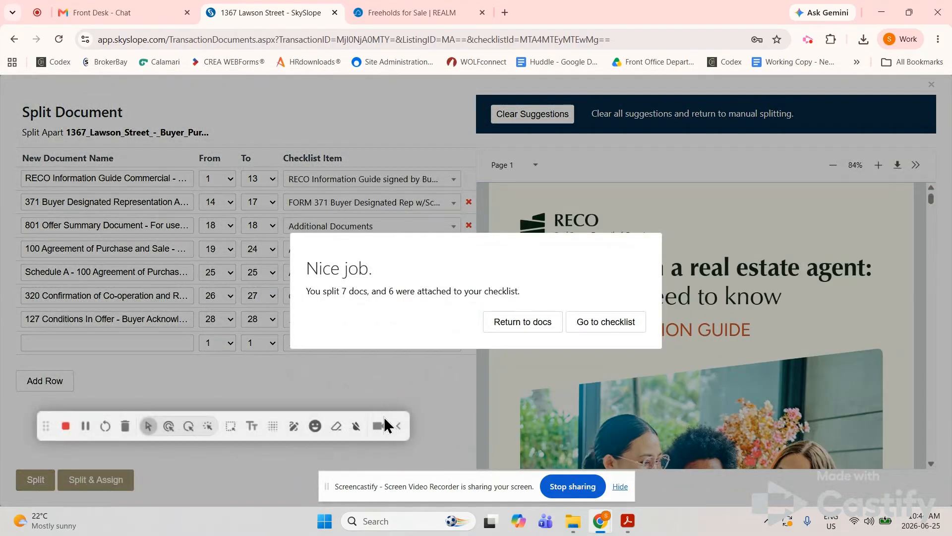
pyautogui.click(633, 323)
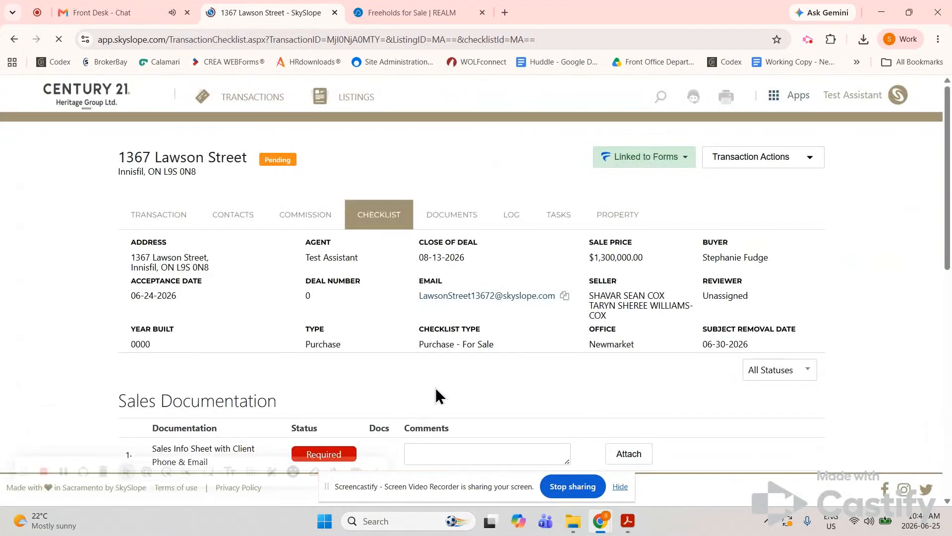
# Review the Sales Documentation checklist for which items are in review with attached documents and which are still required
pyautogui.scroll(-6, 436, 388)
pyautogui.scroll(-3, 435, 388)
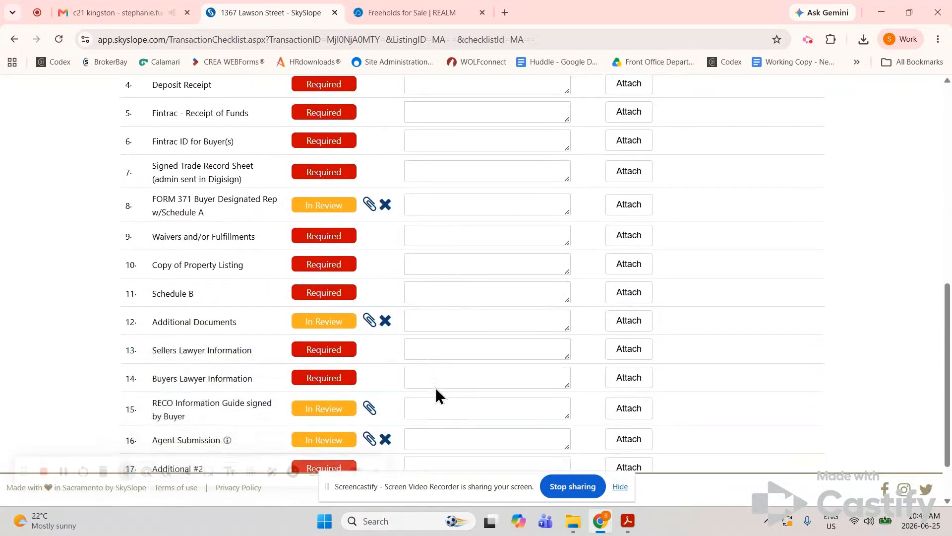
pyautogui.scroll(3, 435, 388)
pyautogui.scroll(1, 436, 388)
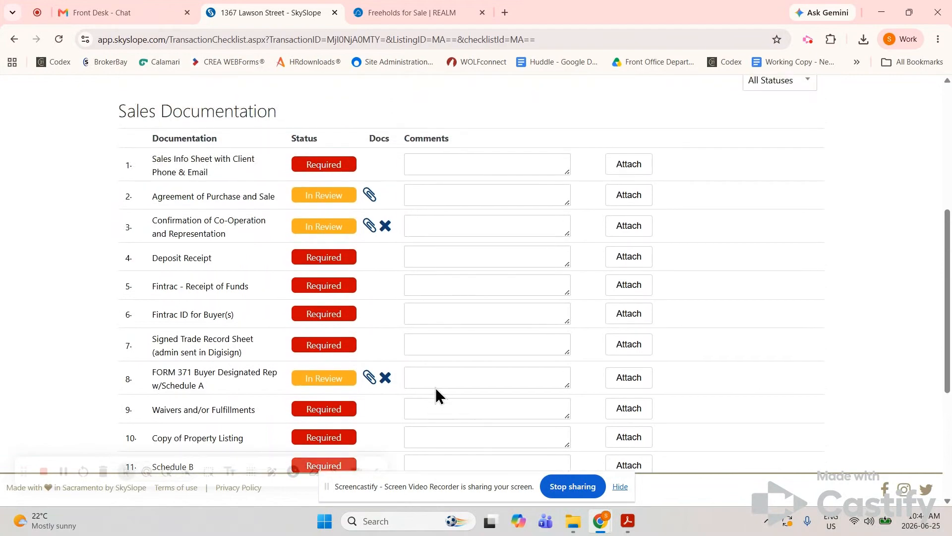
pyautogui.scroll(1, 436, 388)
pyautogui.scroll(-1, 436, 388)
pyautogui.scroll(4, 435, 388)
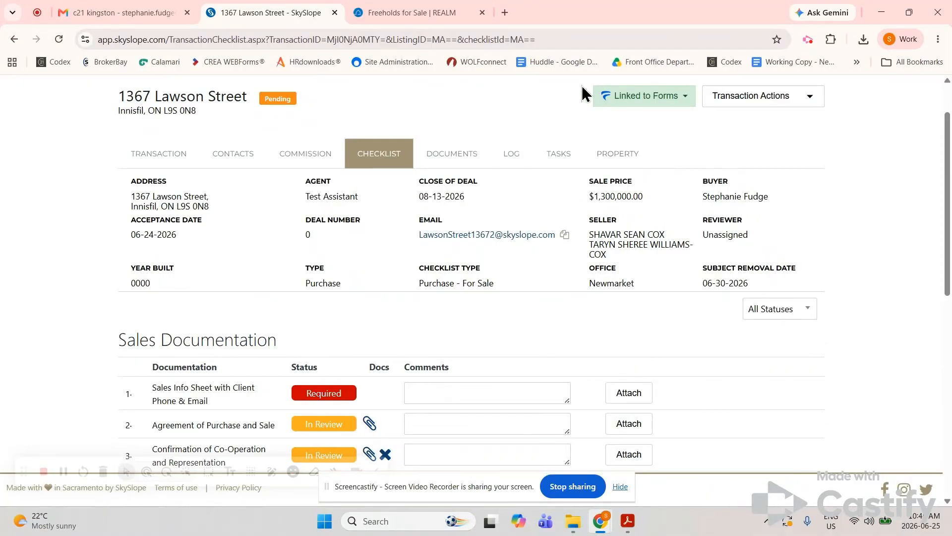
pyautogui.click(809, 39)
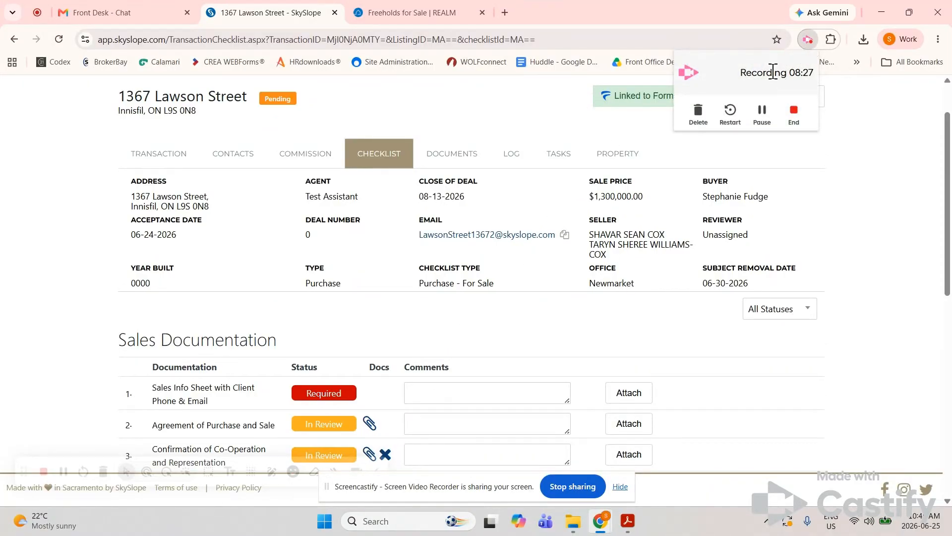